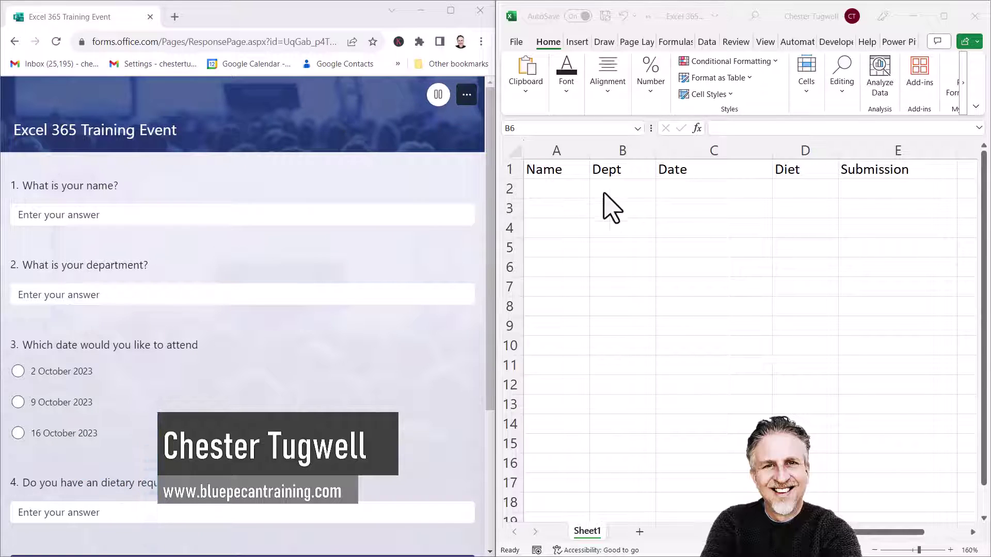
# Convert the A1:E1 header row into a table with headers and rename it Responses
pyautogui.click(763, 28)
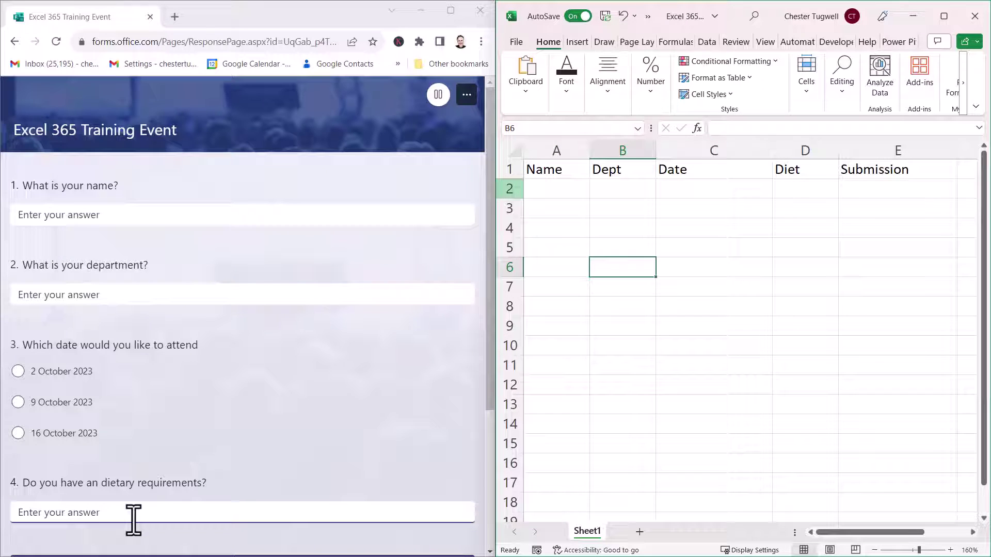
pyautogui.click(560, 168)
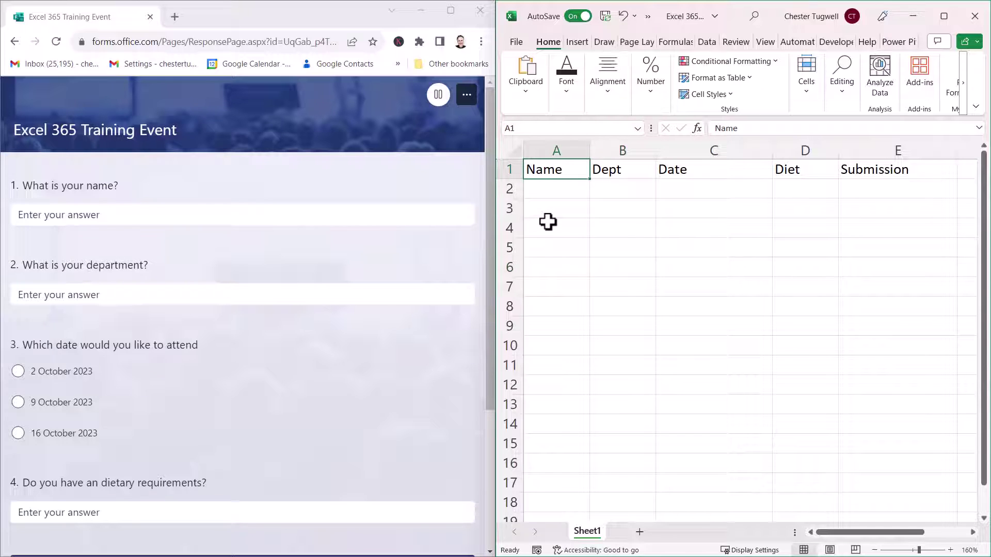
pyautogui.click(944, 16)
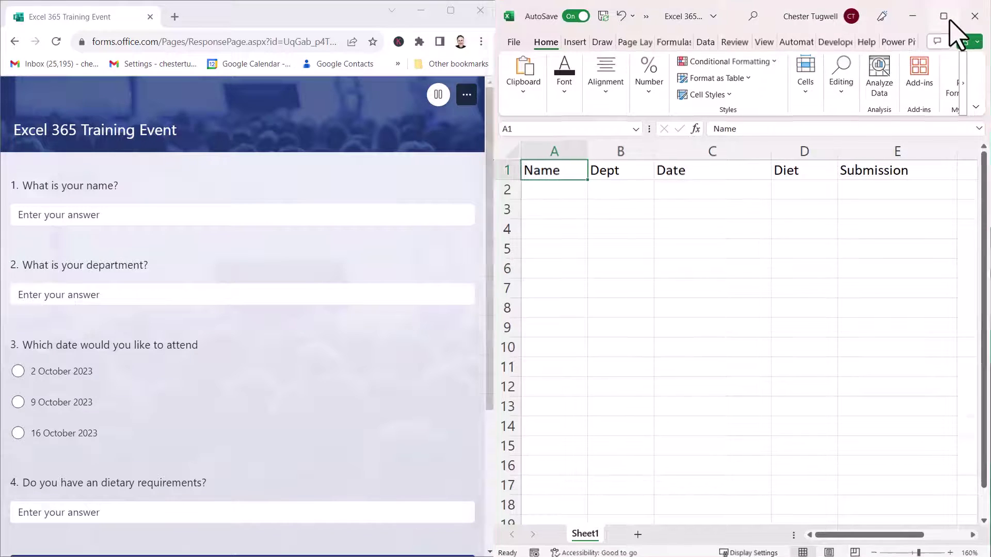
pyautogui.click(91, 42)
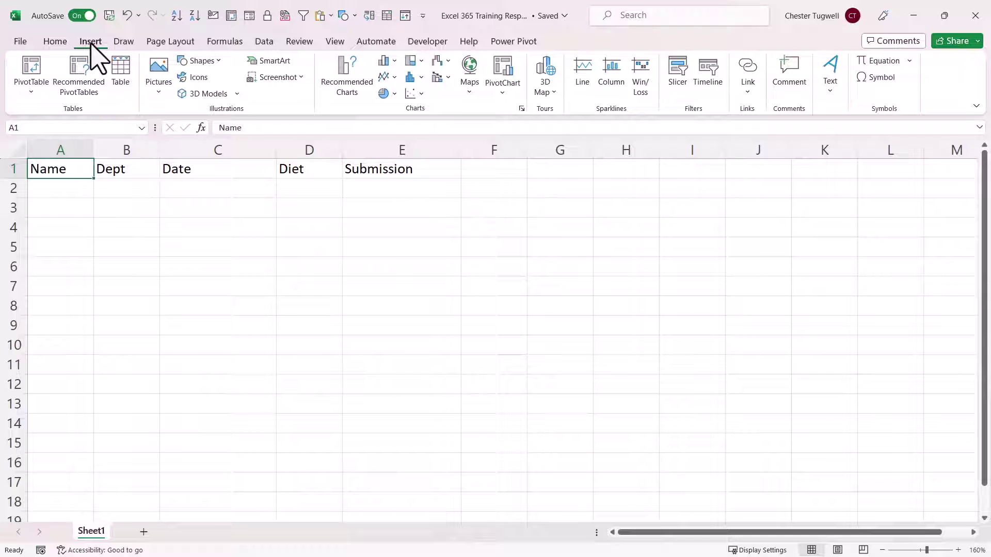
pyautogui.click(119, 77)
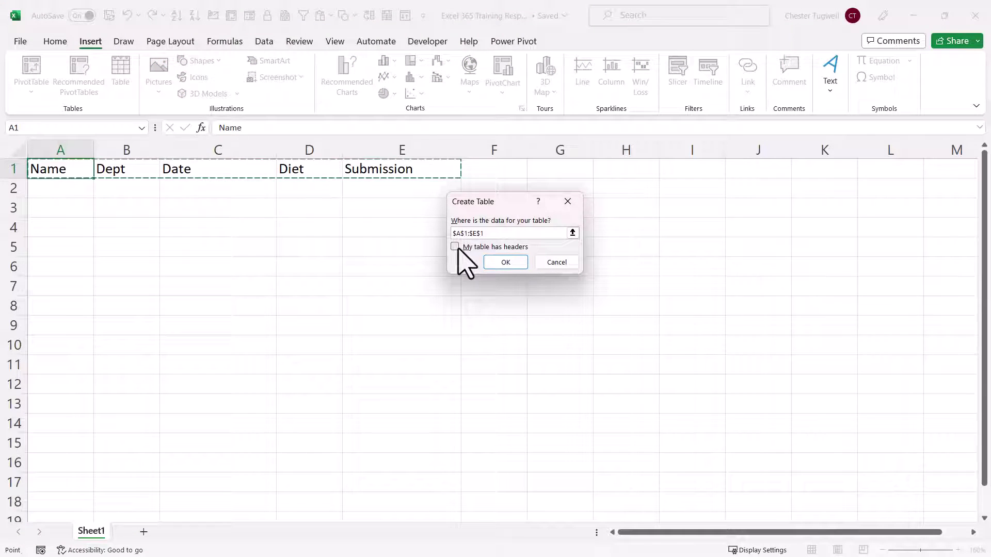
pyautogui.click(456, 248)
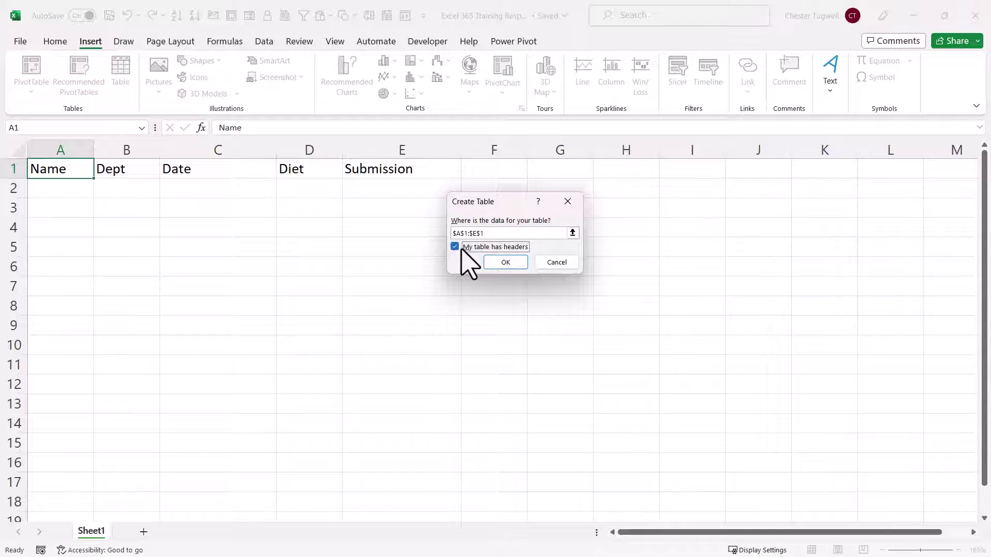
pyautogui.click(503, 262)
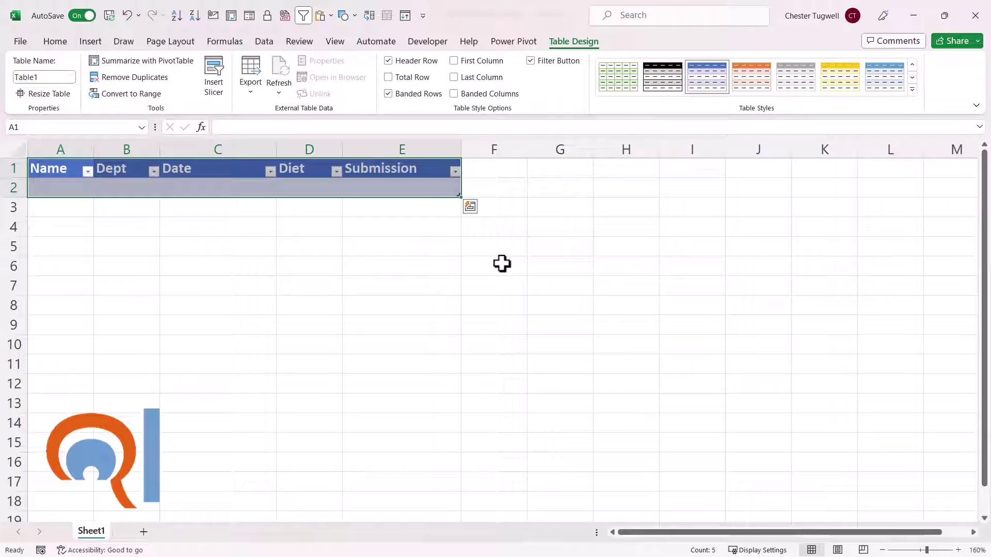
pyautogui.click(41, 77)
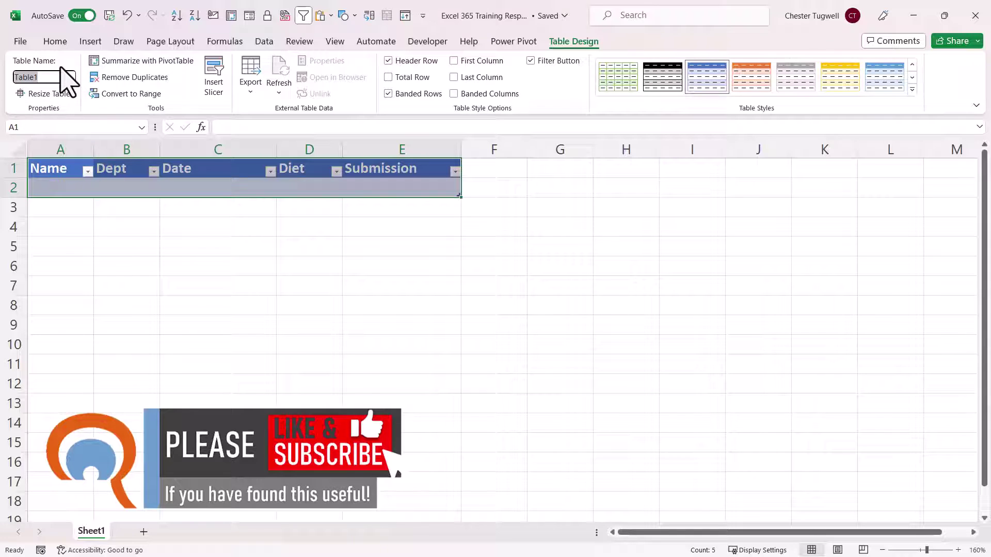
pyautogui.write('Re')
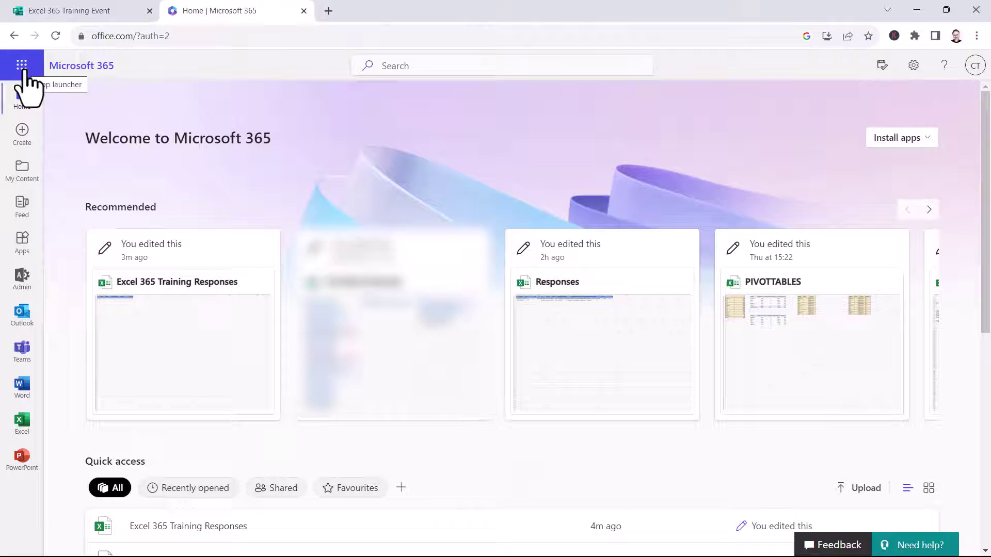
# Launch Power Automate from the Microsoft 365 app launcher
pyautogui.click(23, 70)
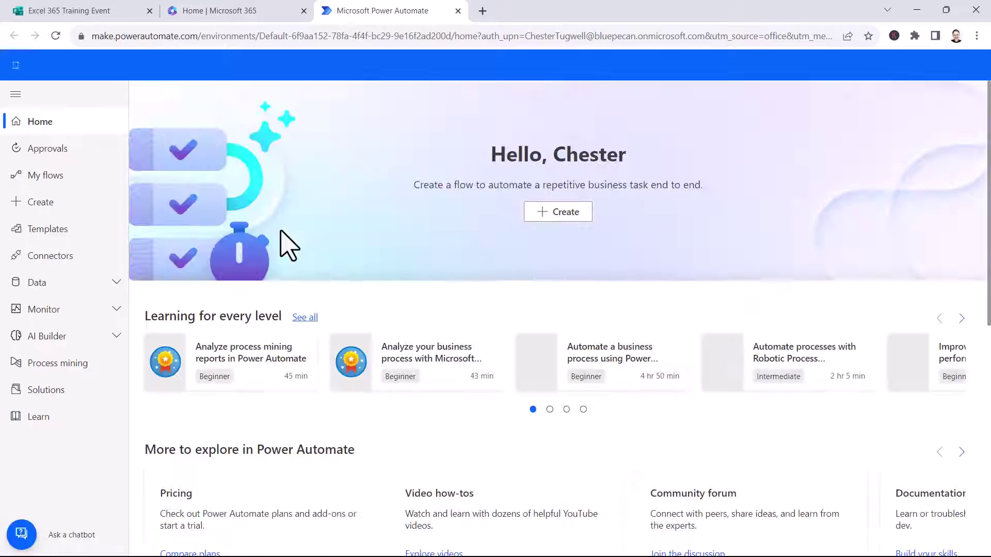
# Create the automated cloud flow 'Excel 365 Training Event Responses' using the Forms new-response trigger
pyautogui.click(557, 211)
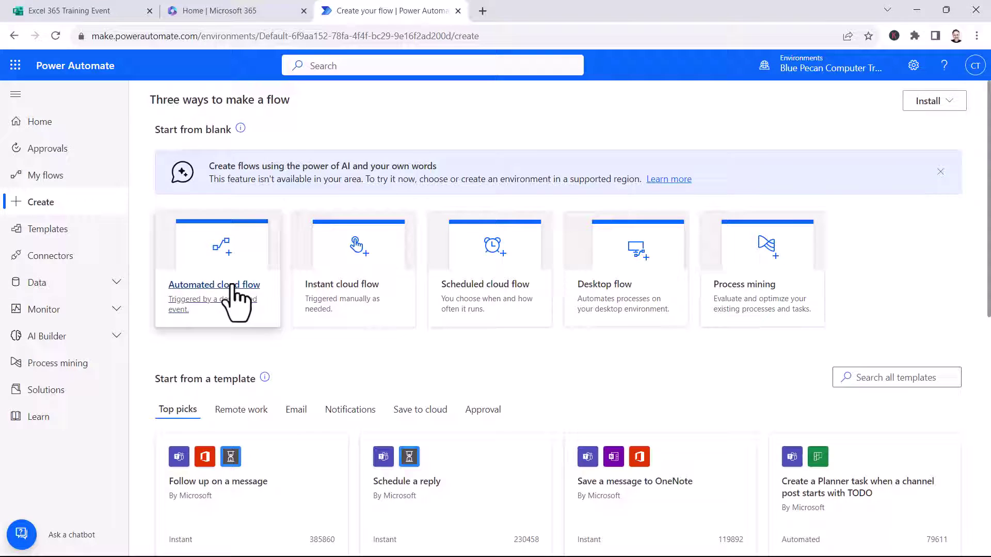
pyautogui.click(231, 286)
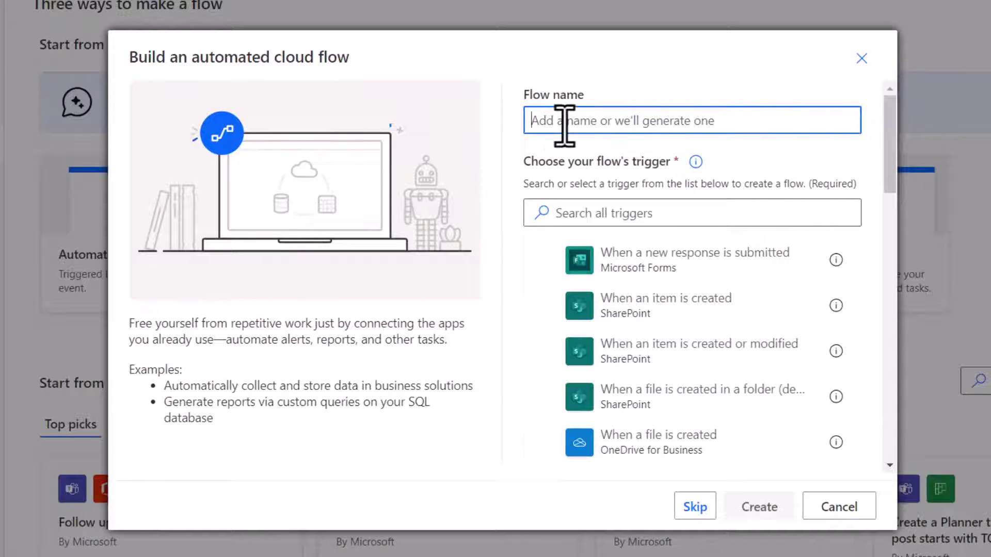
pyautogui.write('Exc')
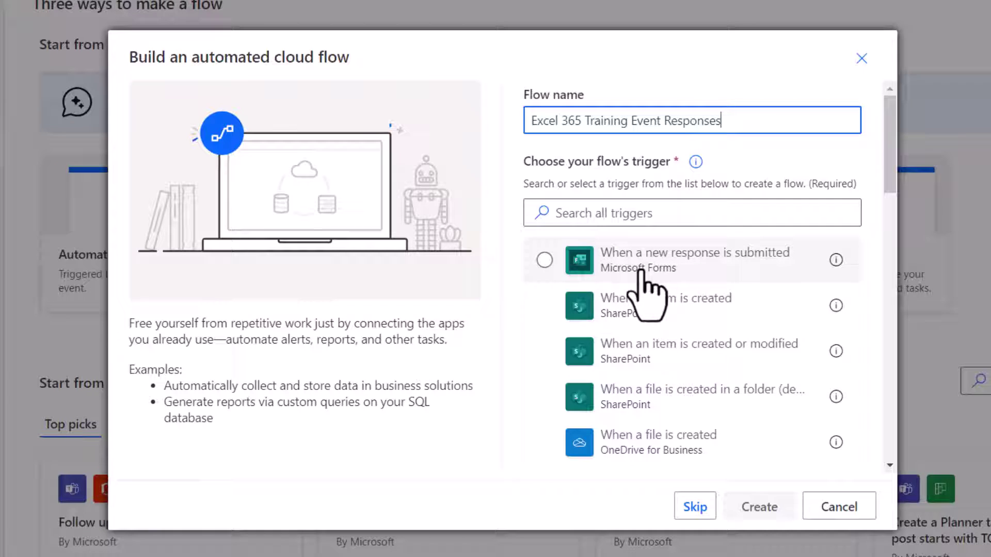
pyautogui.click(546, 260)
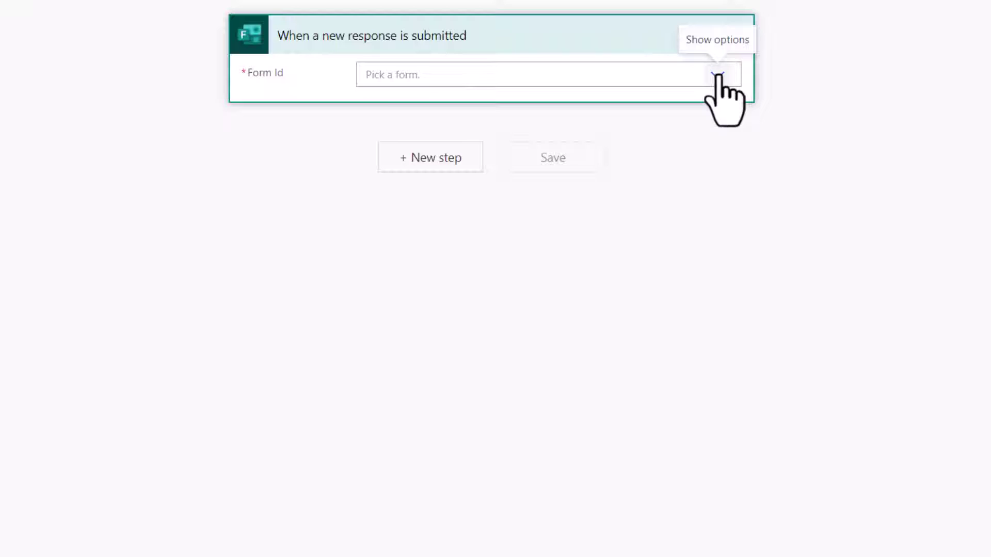
# Set the trigger to the Excel 365 Training Event form and add Get response details using its Response Id
pyautogui.click(718, 75)
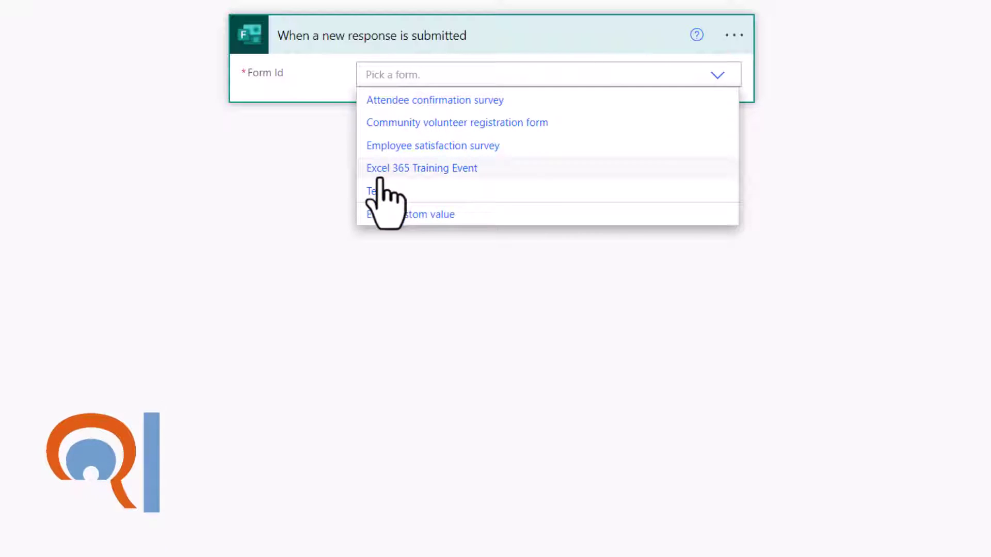
pyautogui.click(435, 169)
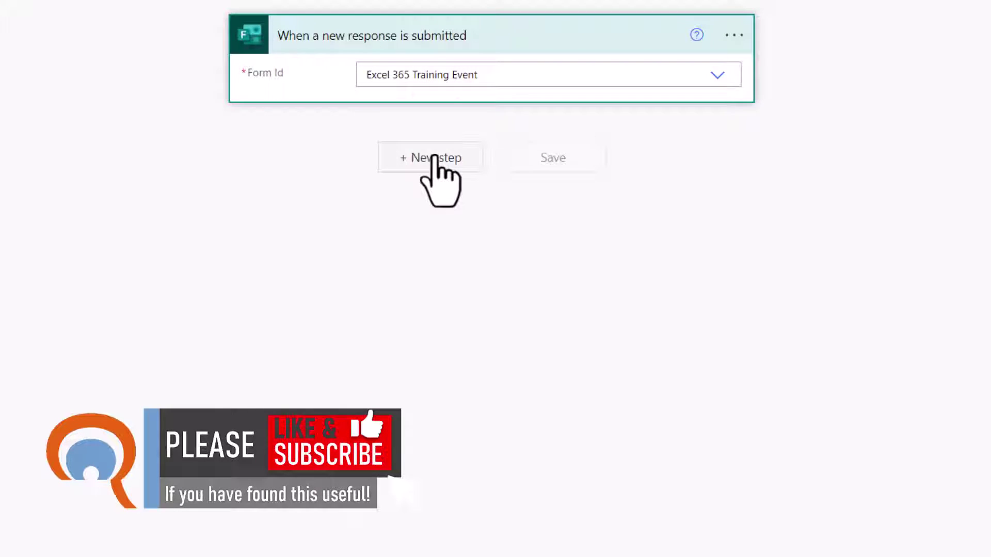
pyautogui.click(436, 158)
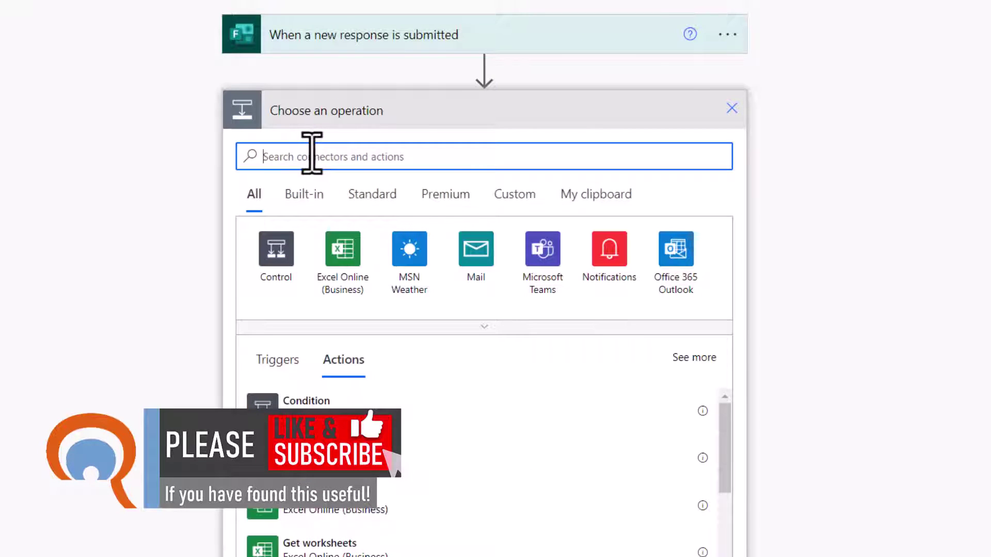
pyautogui.write('form')
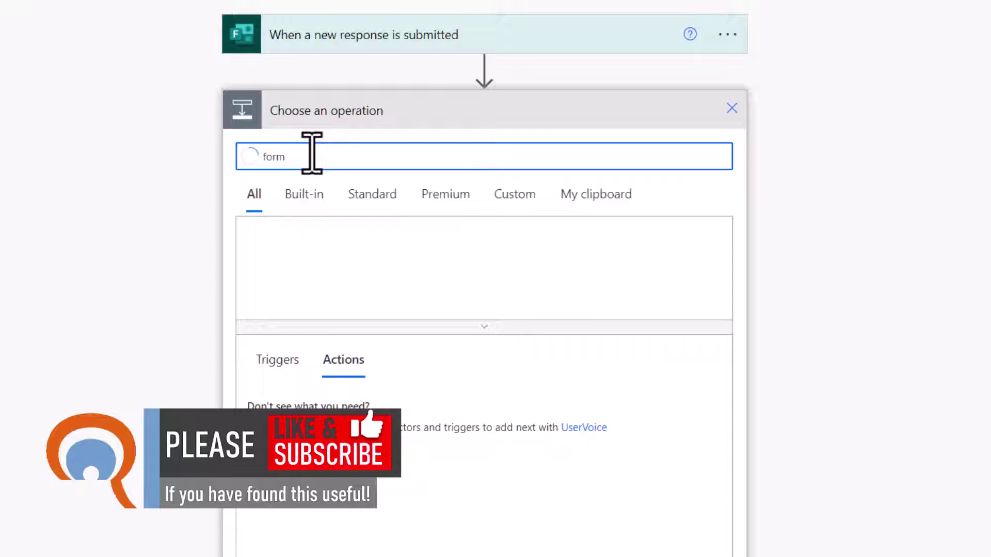
pyautogui.click(277, 264)
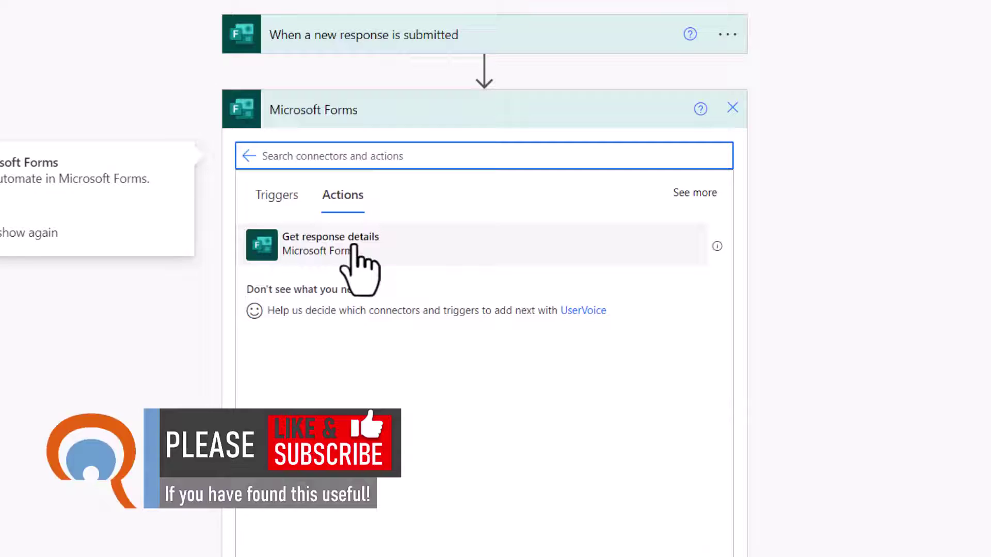
pyautogui.click(357, 247)
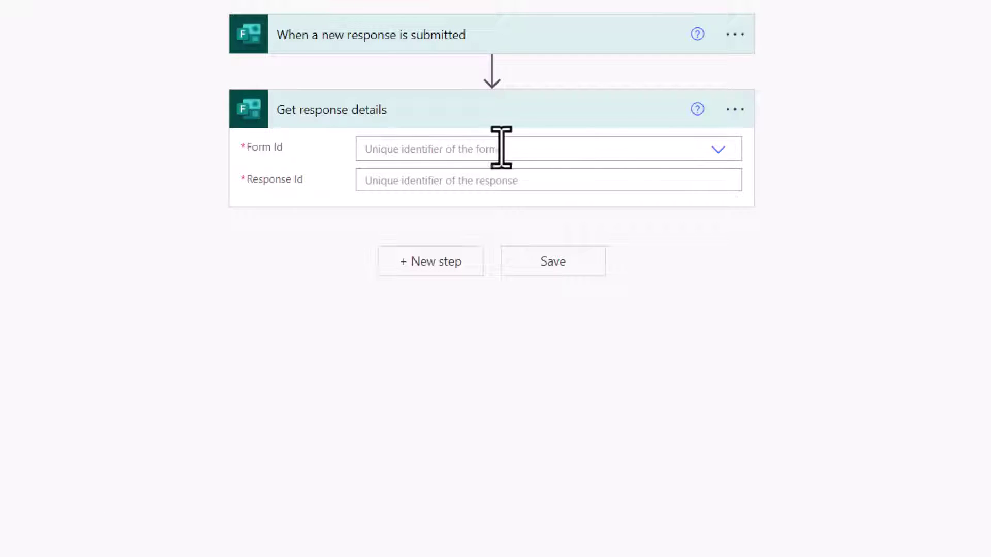
pyautogui.click(718, 149)
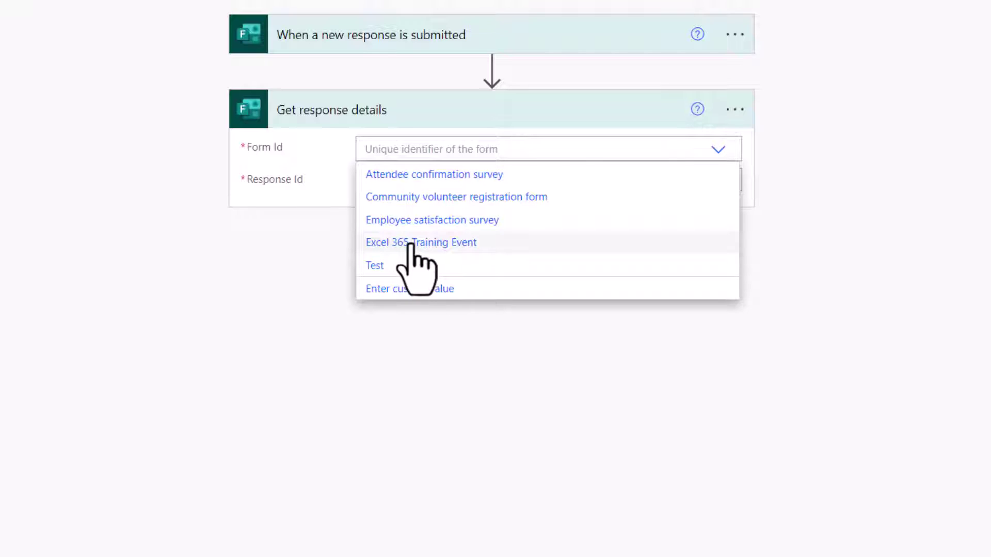
pyautogui.click(411, 244)
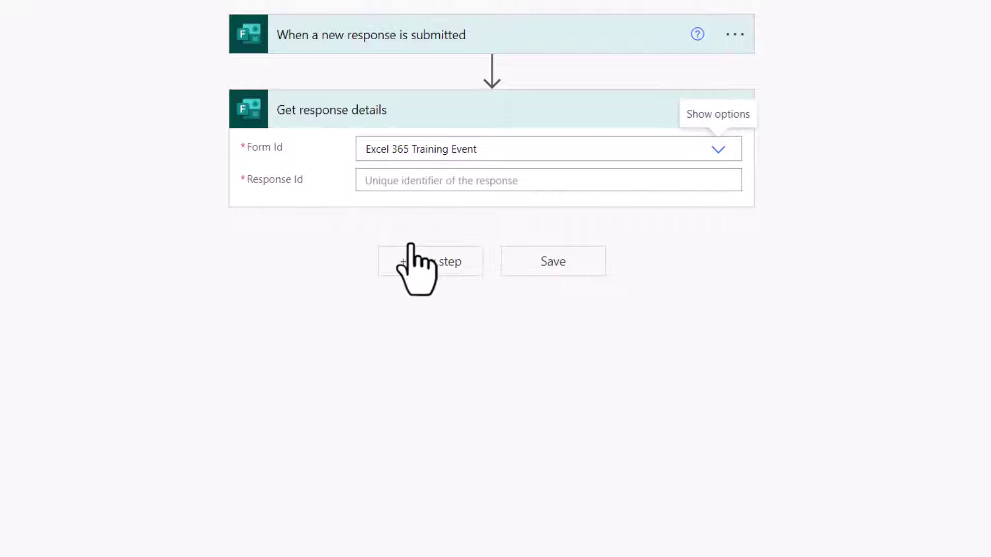
pyautogui.click(397, 182)
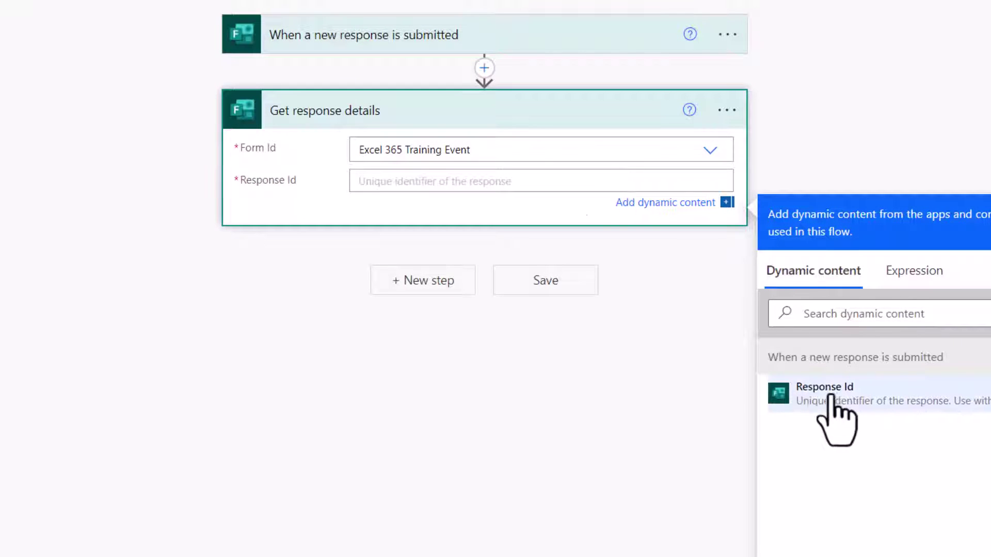
pyautogui.click(834, 397)
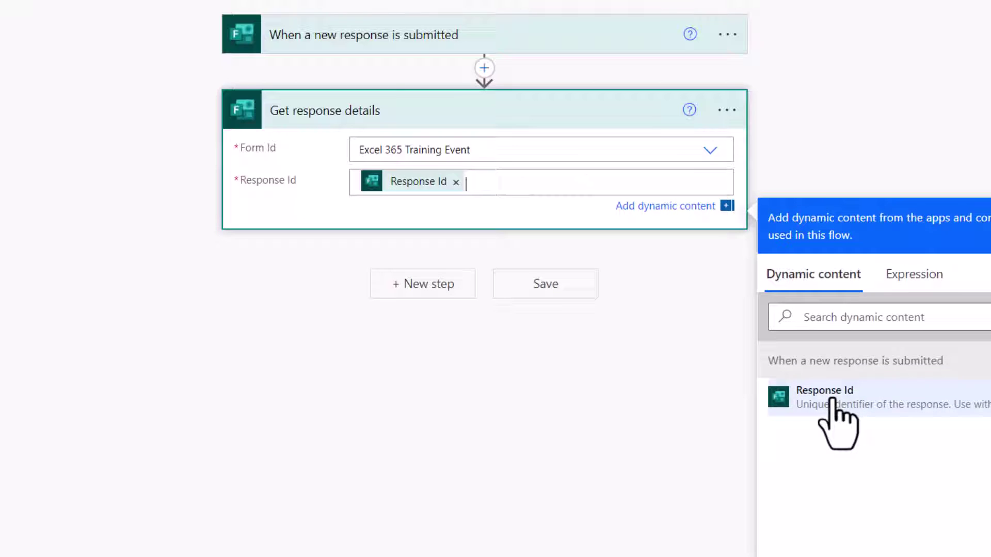
# Add an Excel 'Add a row into a table' action set to OneDrive for Business, OneDrive library
pyautogui.click(417, 283)
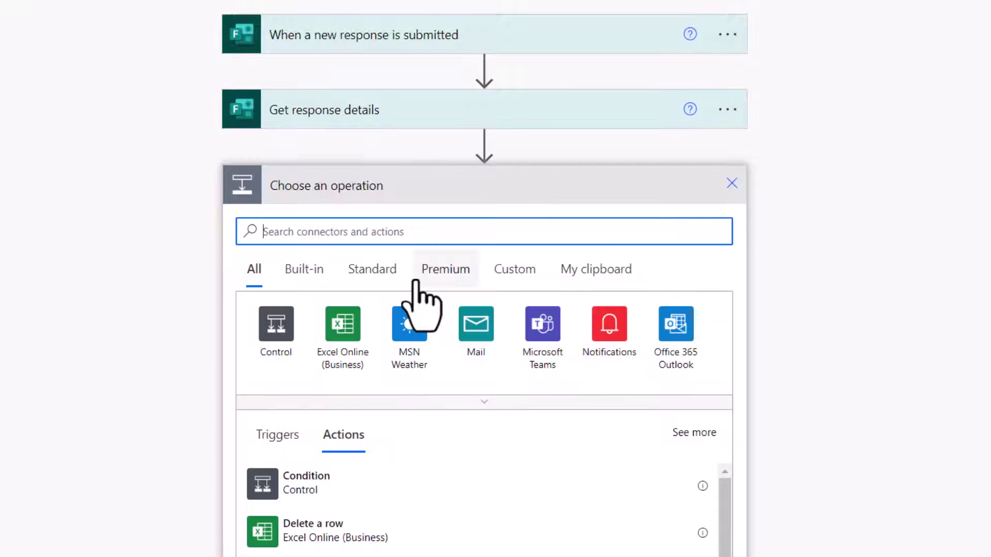
pyautogui.click(352, 332)
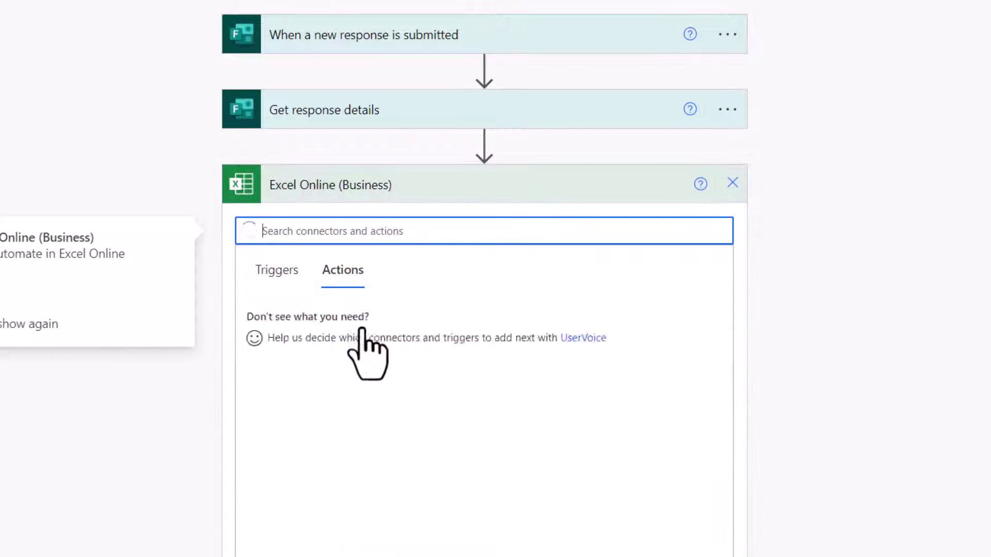
pyautogui.scroll(-3, 453, 372)
pyautogui.scroll(-2, 454, 356)
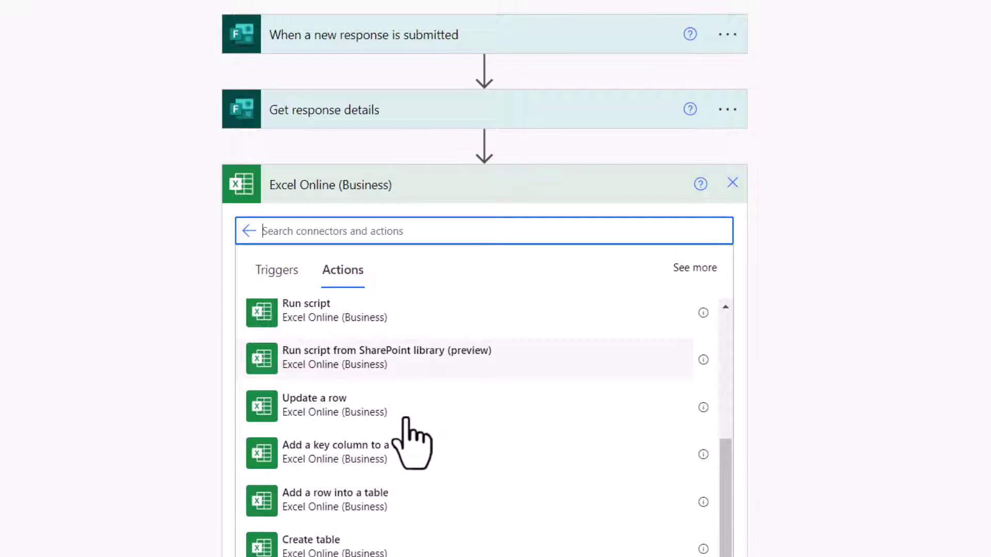
pyautogui.click(351, 503)
pyautogui.click(453, 227)
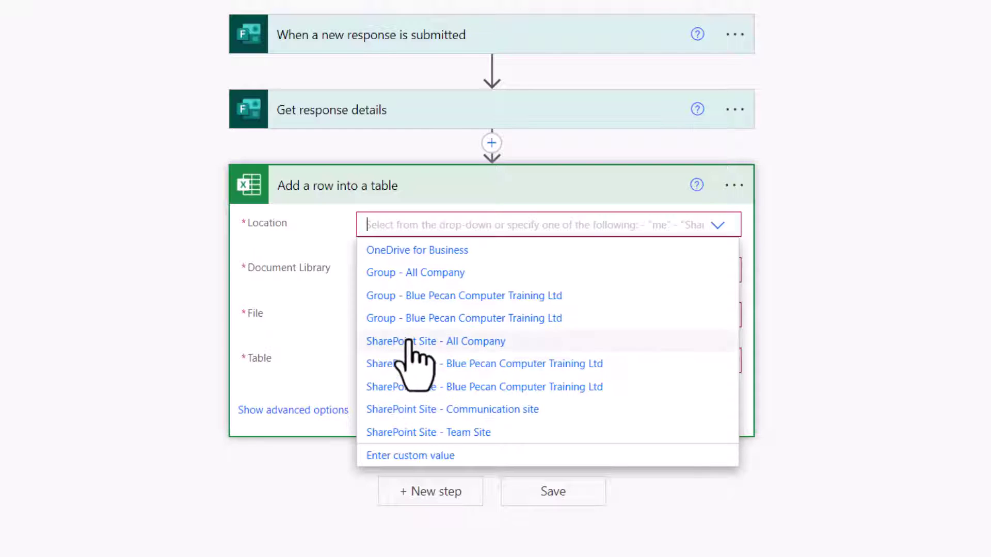
pyautogui.click(382, 253)
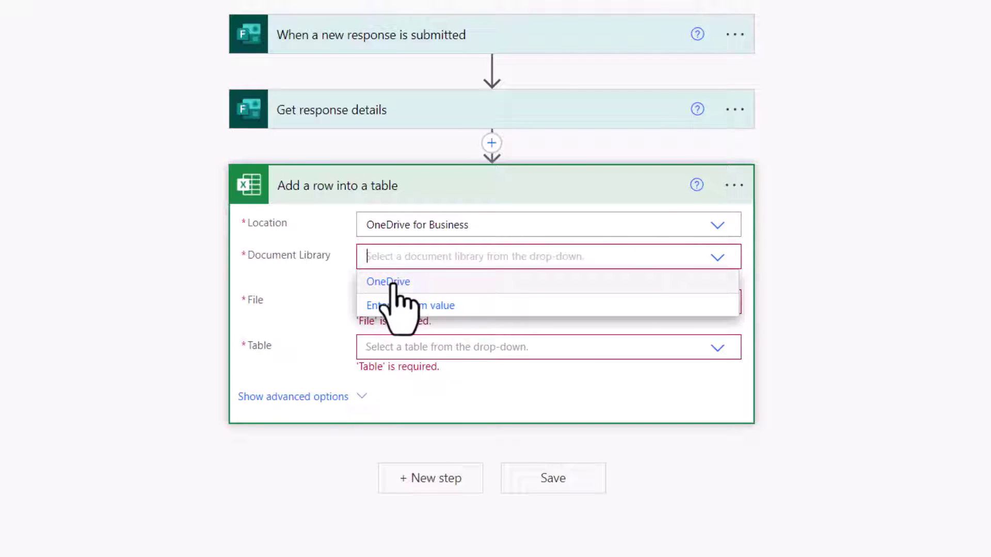
pyautogui.click(393, 283)
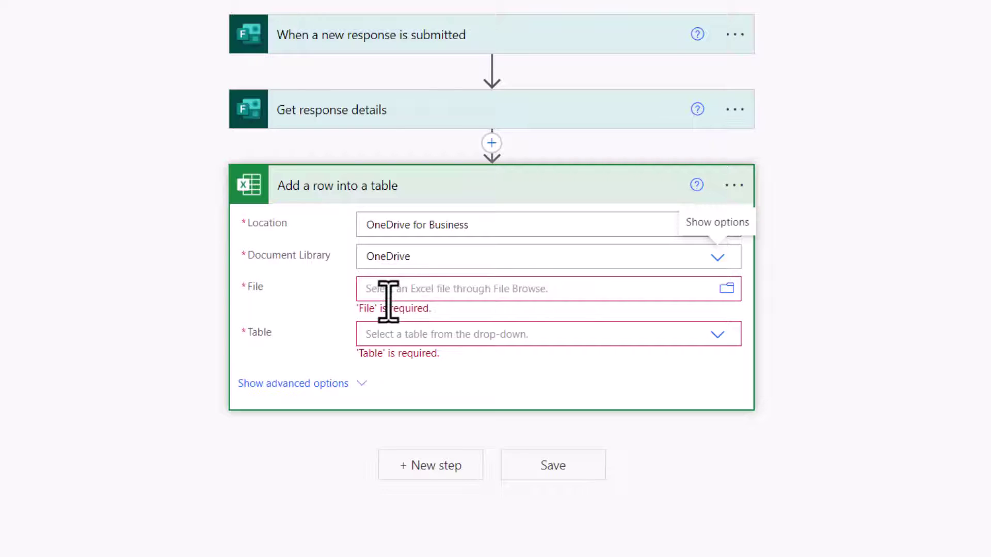
# Pick Excel 365 Training Responses.xlsx in Blue Pecan/Tutorials/Excel/Form Sync Excel and its Responses table
pyautogui.click(719, 284)
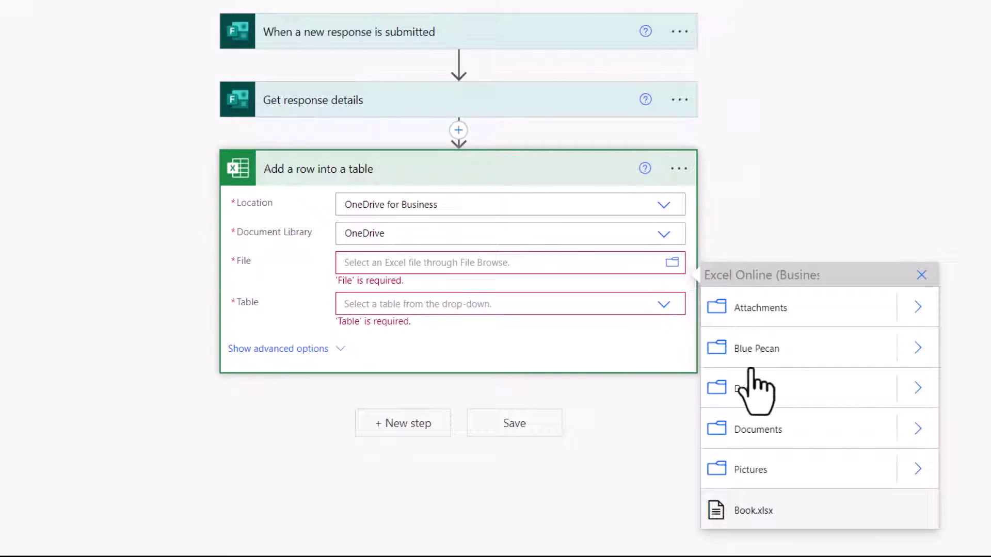
pyautogui.click(918, 346)
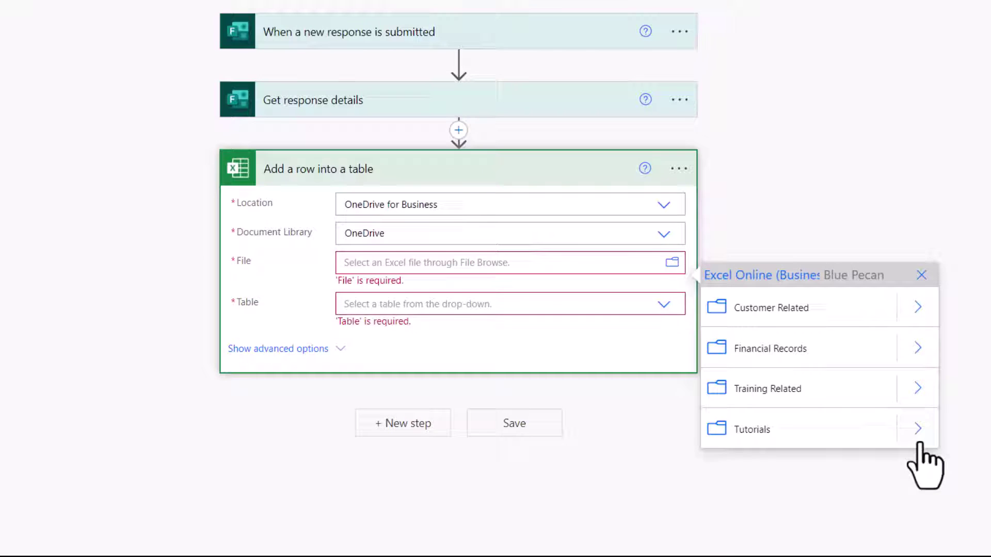
pyautogui.click(916, 428)
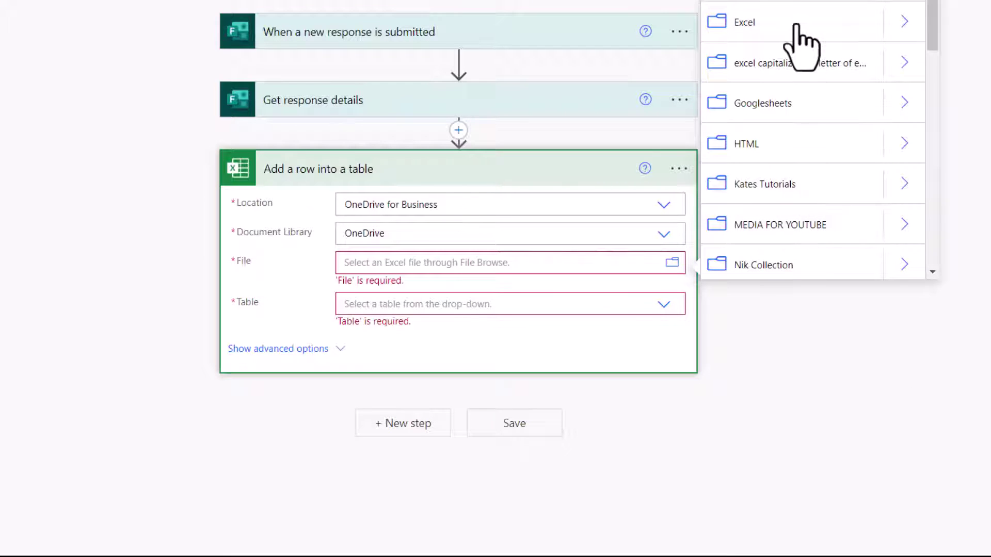
pyautogui.click(892, 26)
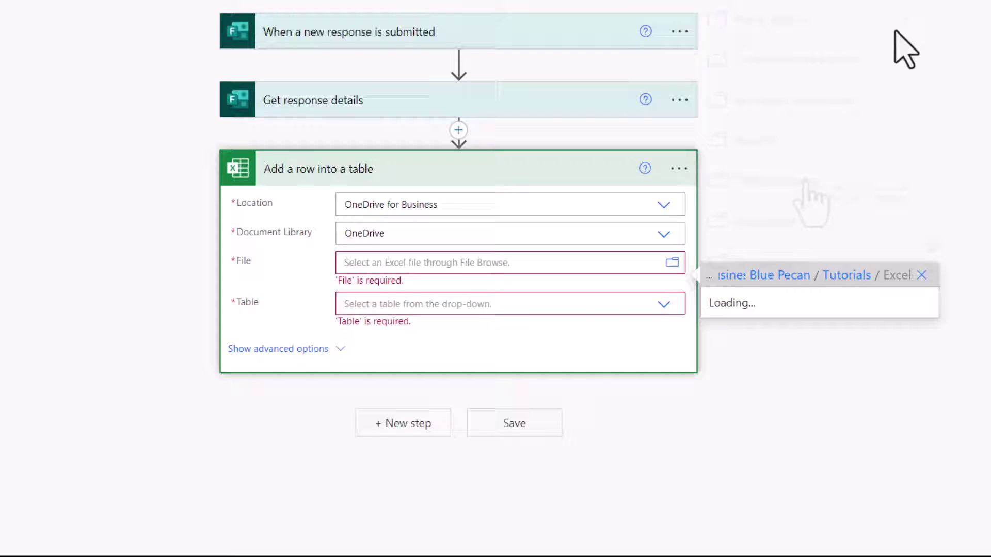
pyautogui.click(886, 261)
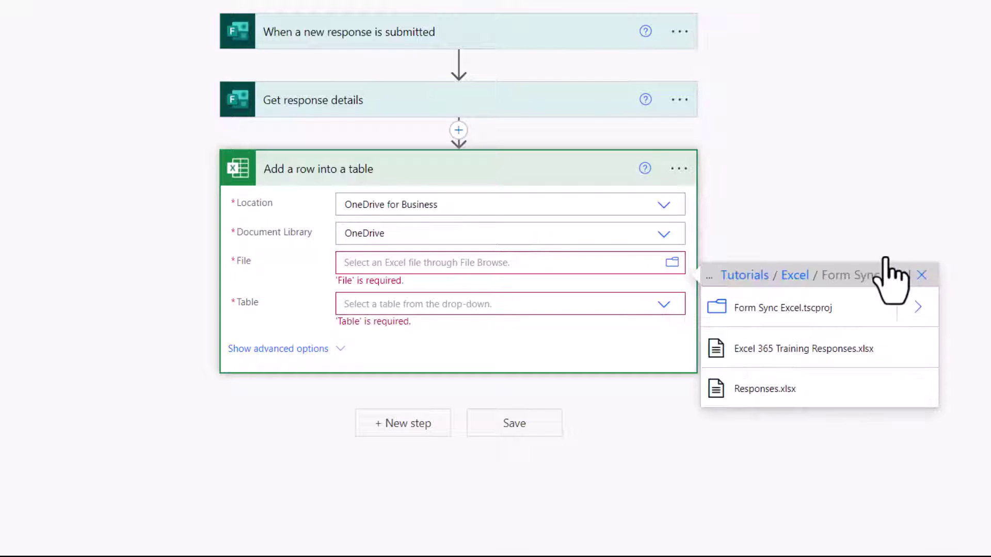
pyautogui.click(786, 357)
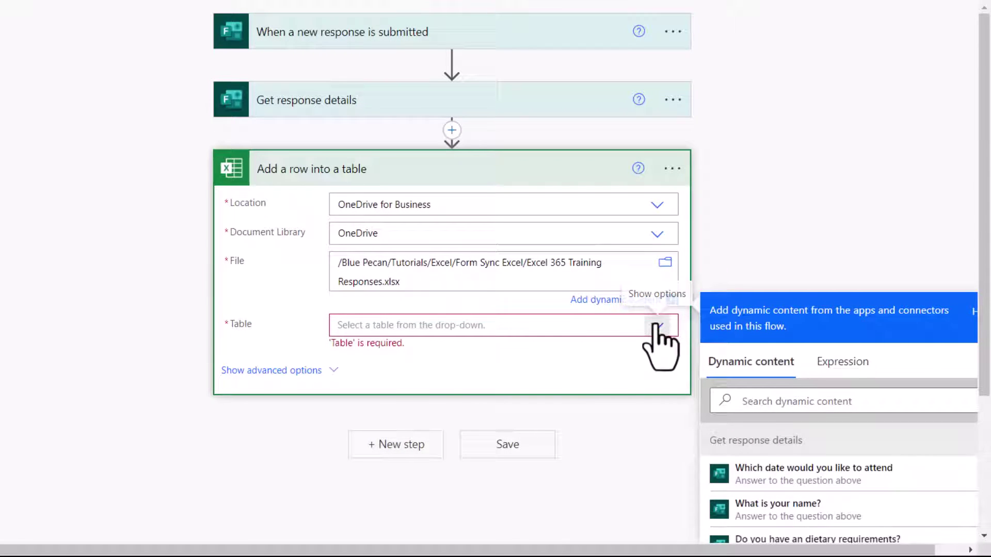
pyautogui.click(656, 325)
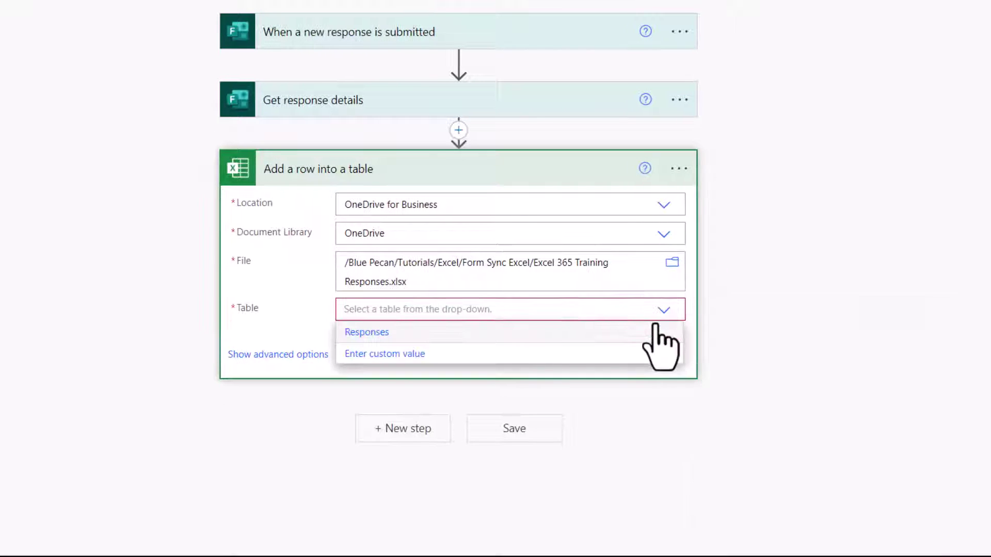
pyautogui.click(377, 333)
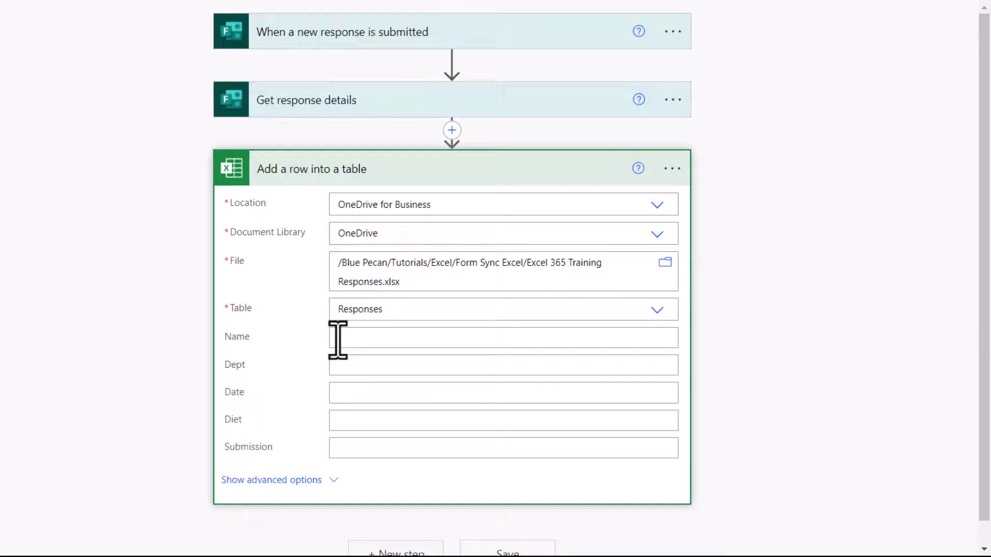
# Map the Name and Dept columns to the form's name and department answers
pyautogui.click(338, 339)
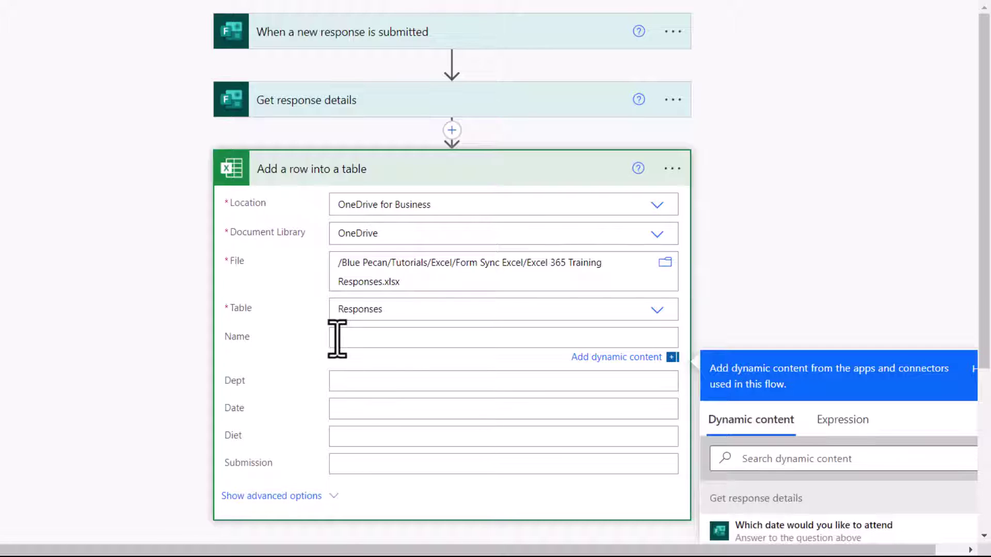
pyautogui.scroll(-3, 871, 444)
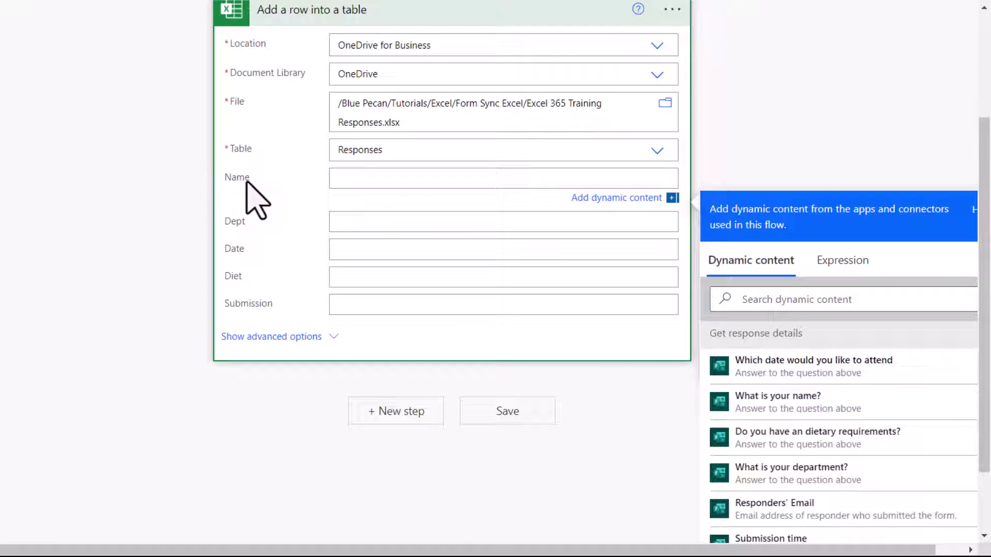
pyautogui.click(753, 404)
pyautogui.click(380, 221)
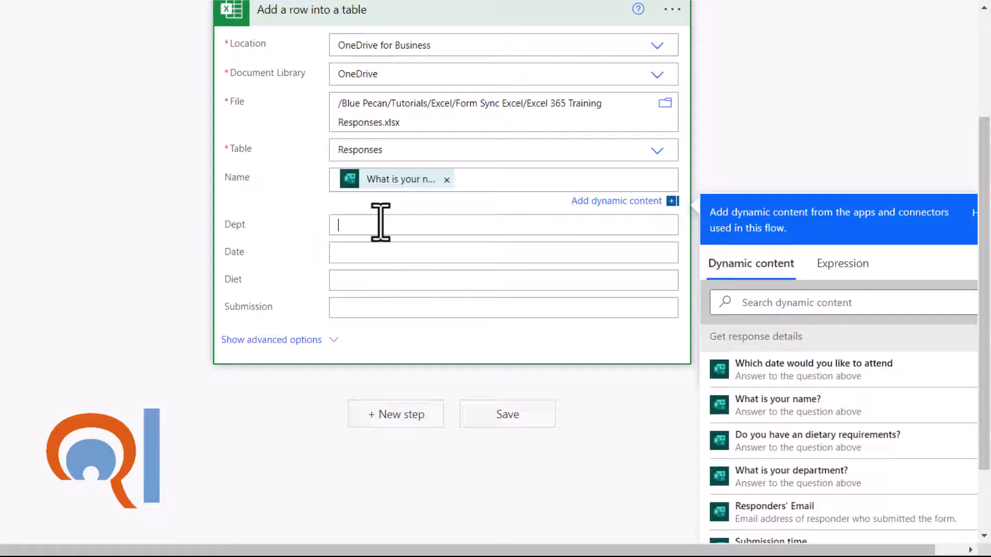
pyautogui.scroll(-1, 758, 526)
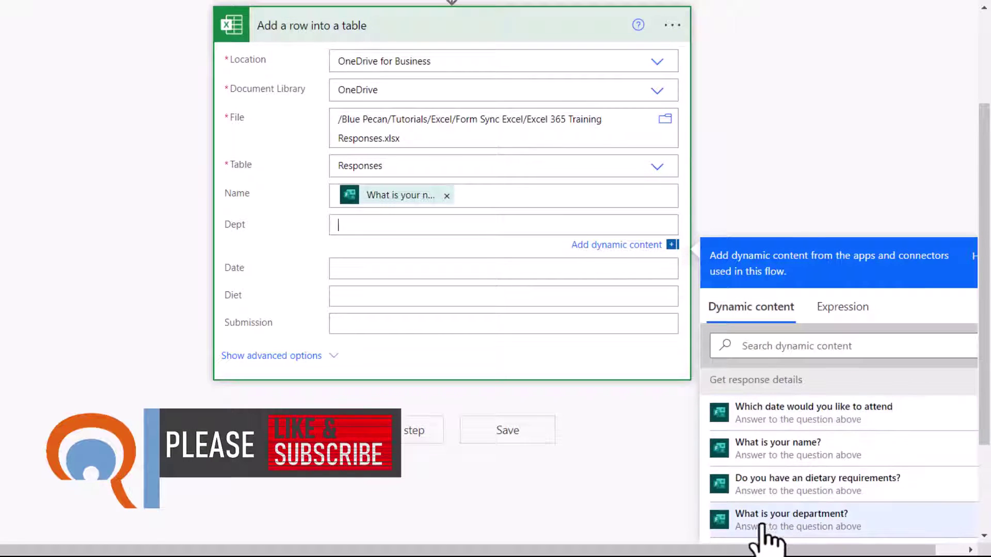
pyautogui.click(760, 525)
# Map Date, Diet and Submission to the date, dietary answer and submission time, then save
pyautogui.click(361, 269)
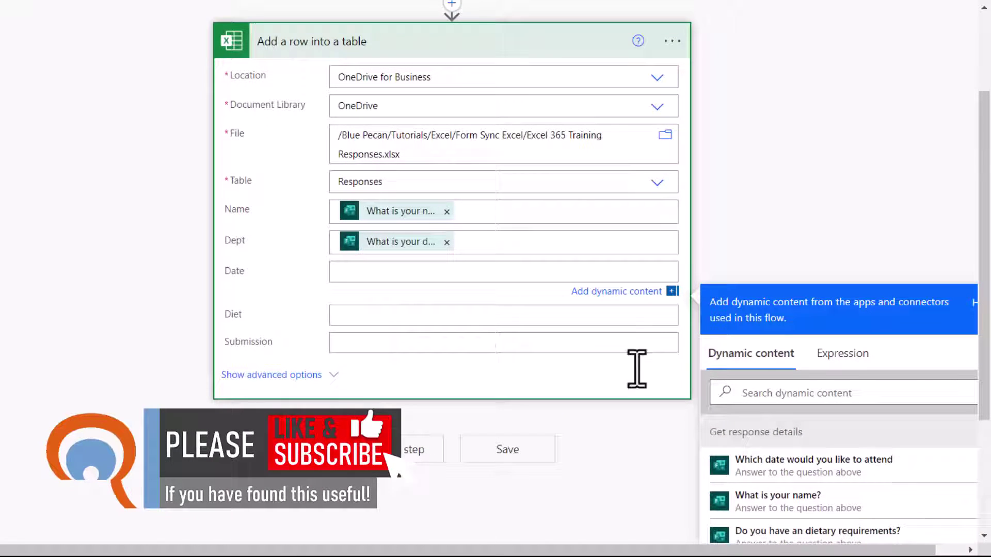
pyautogui.click(815, 467)
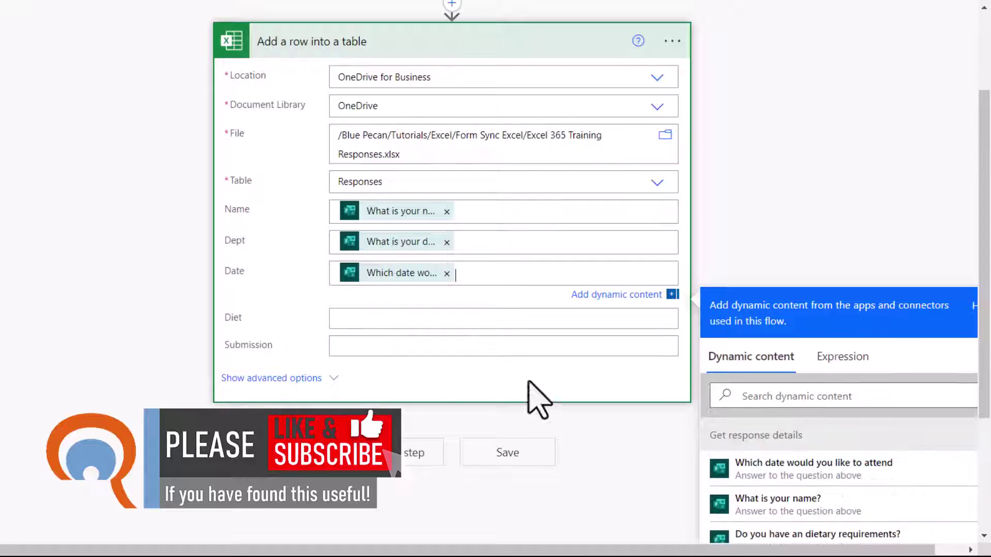
pyautogui.click(369, 316)
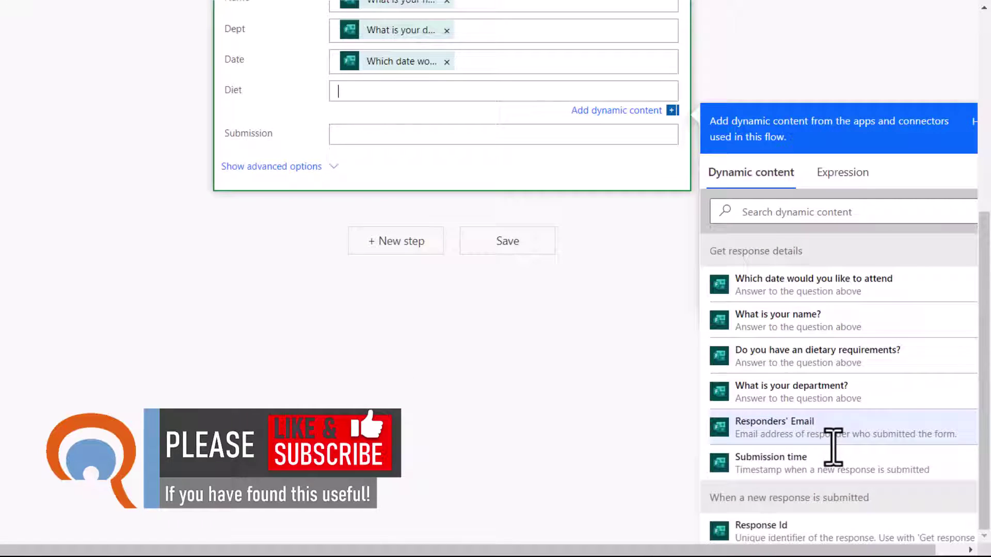
pyautogui.click(772, 362)
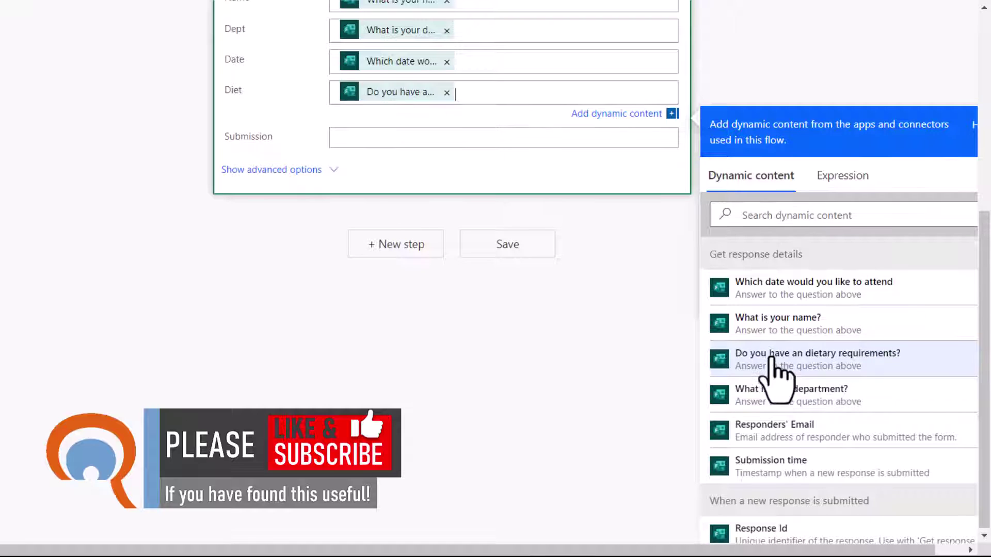
pyautogui.click(351, 145)
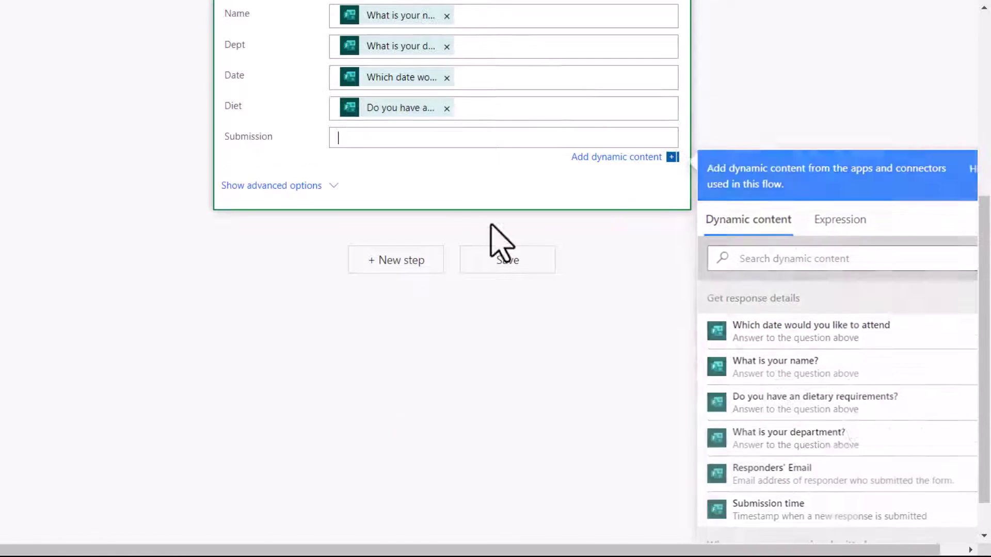
pyautogui.click(809, 511)
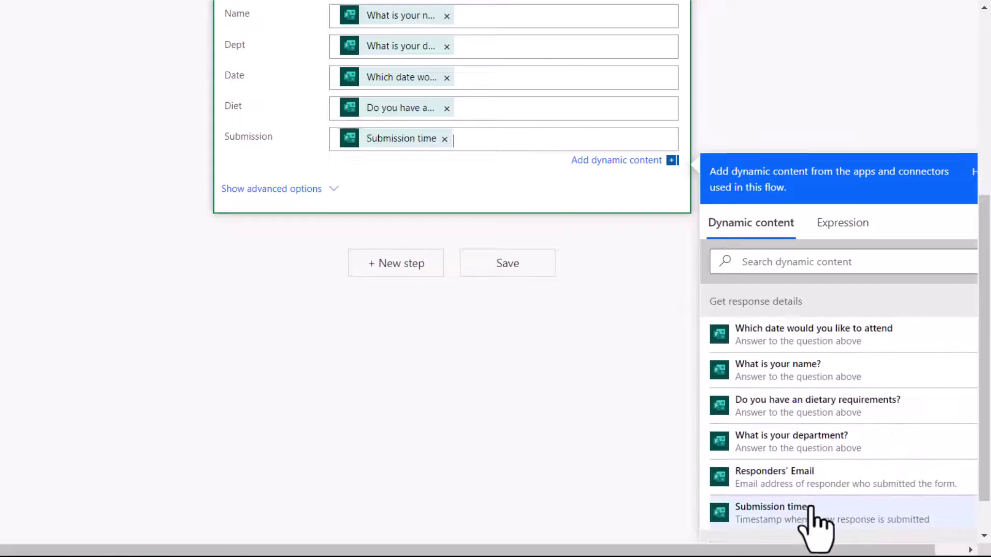
pyautogui.click(505, 266)
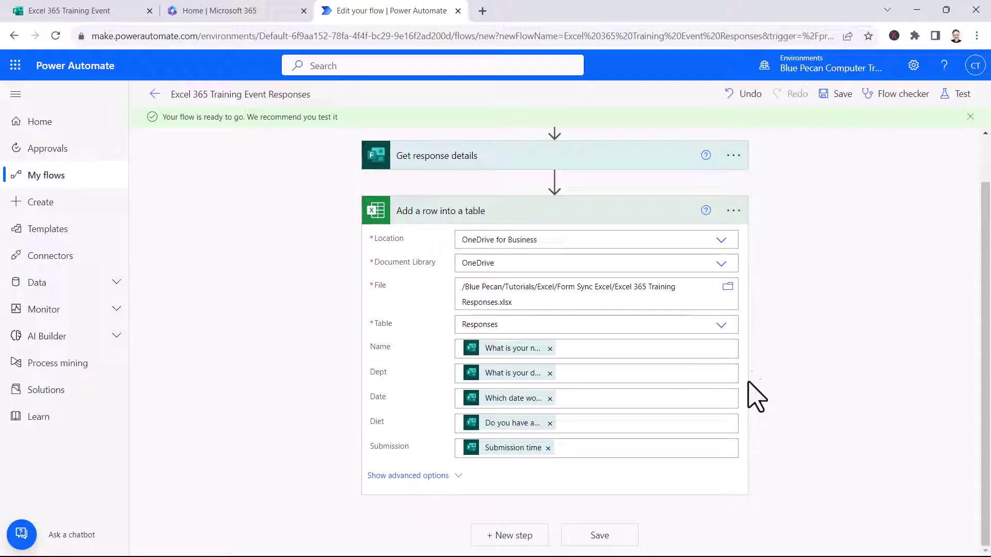
# Submit a test form response with department IT, date 9 October 2023 and diet Gluten Free
pyautogui.click(86, 11)
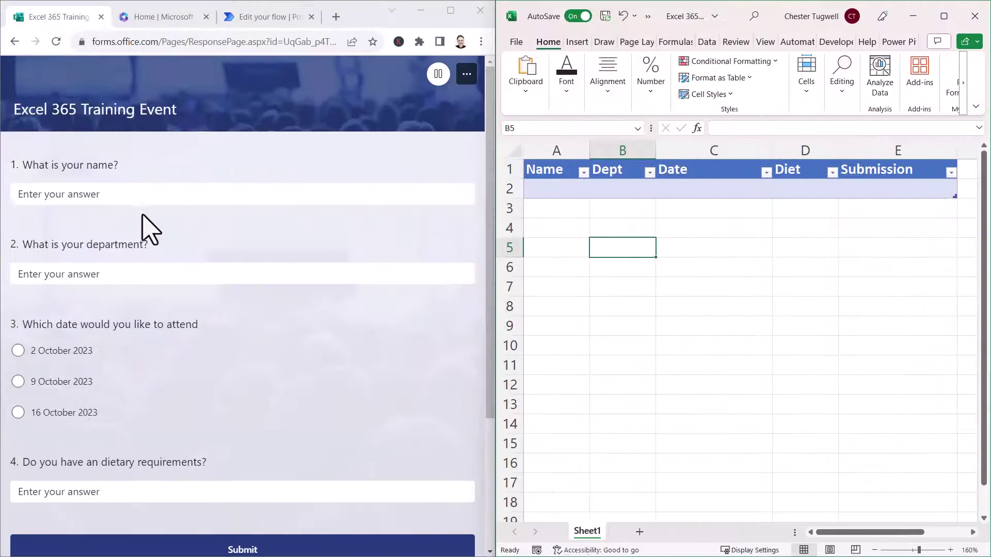
pyautogui.click(69, 196)
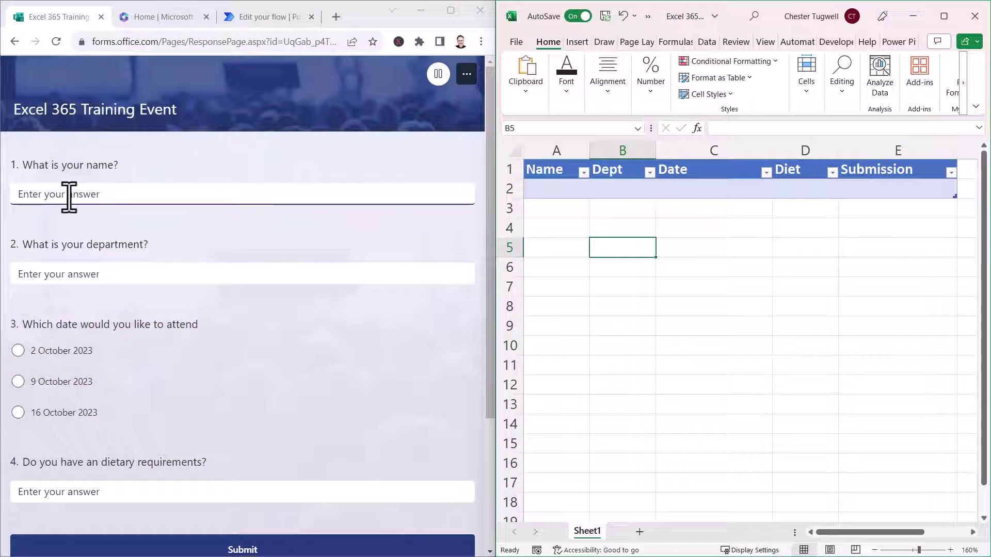
pyautogui.click(65, 194)
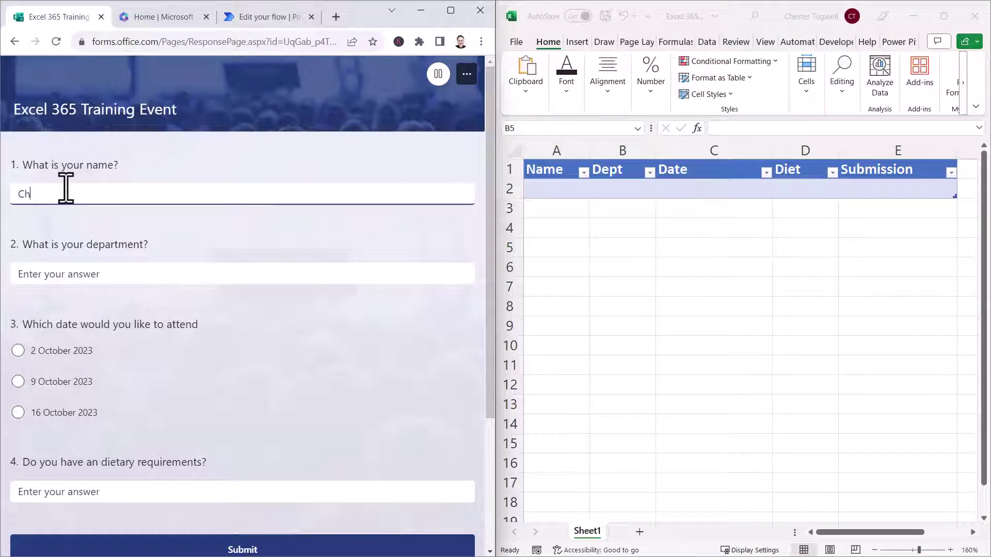
pyautogui.click(45, 274)
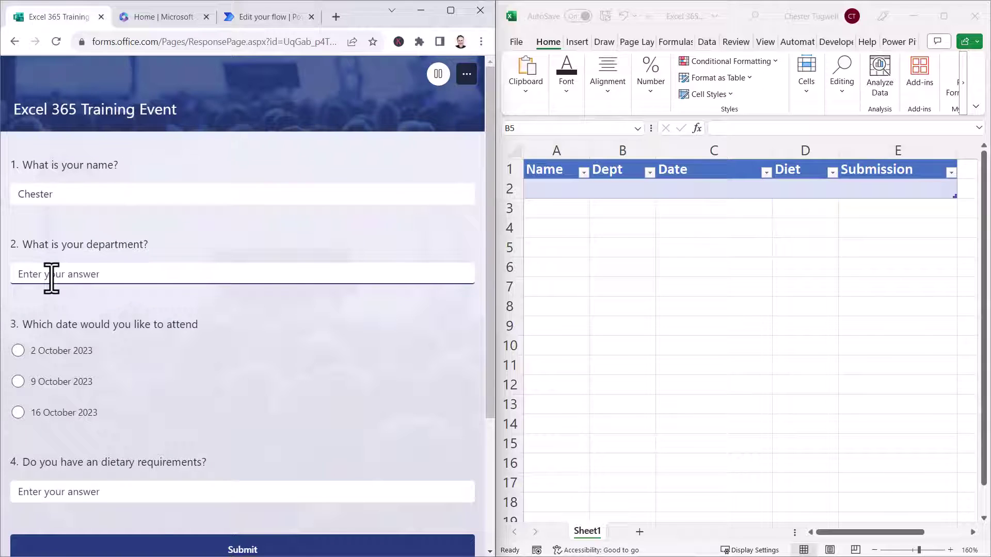
pyautogui.write('IT')
pyautogui.click(18, 382)
pyautogui.click(50, 492)
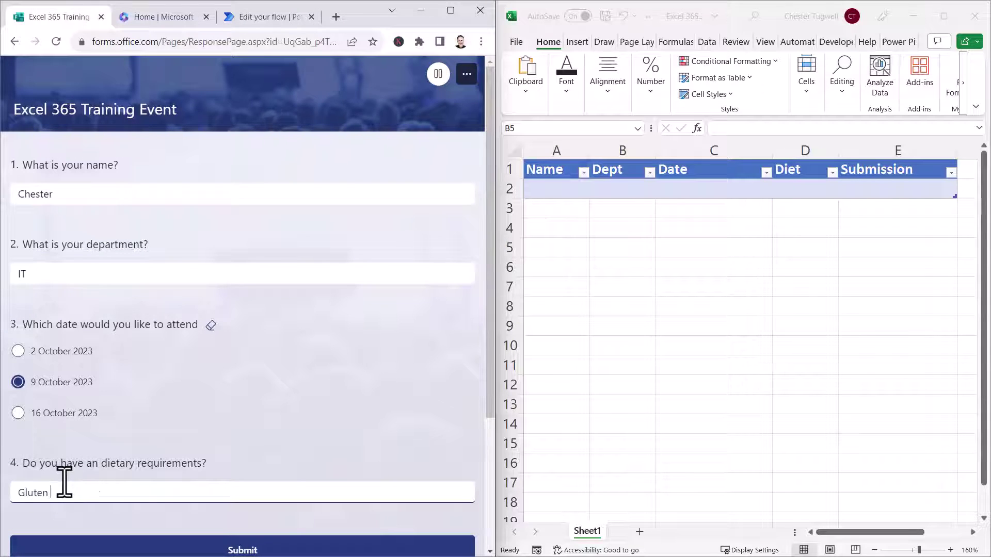
pyautogui.write('Gluten Free')
pyautogui.scroll(-3, 170, 482)
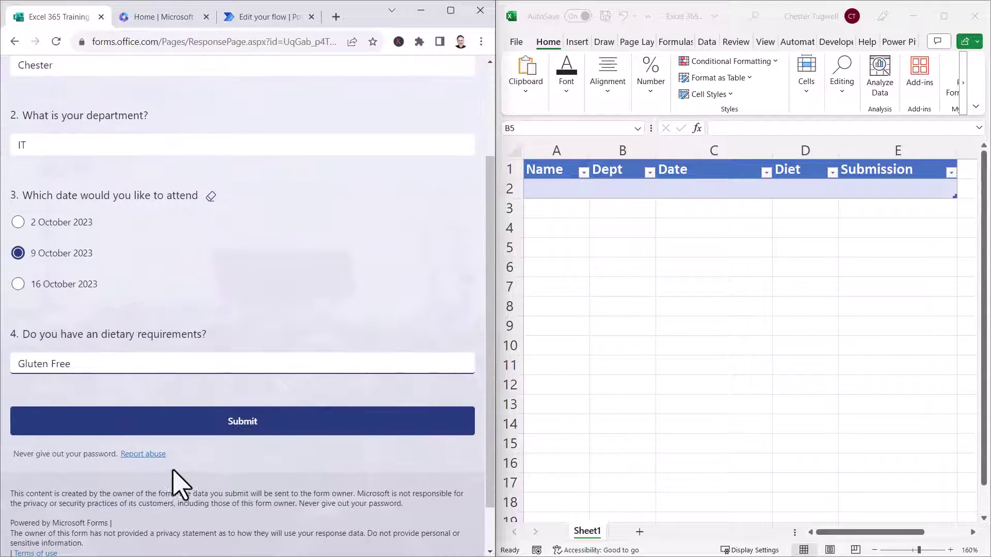
pyautogui.click(229, 428)
# Reload the Excel workbook to show the new response row
pyautogui.click(676, 259)
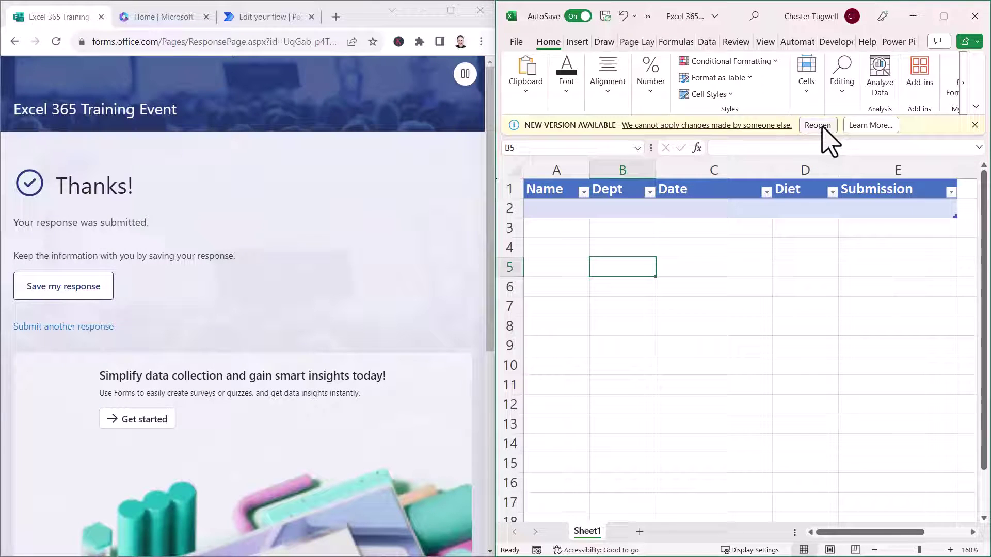
pyautogui.click(817, 126)
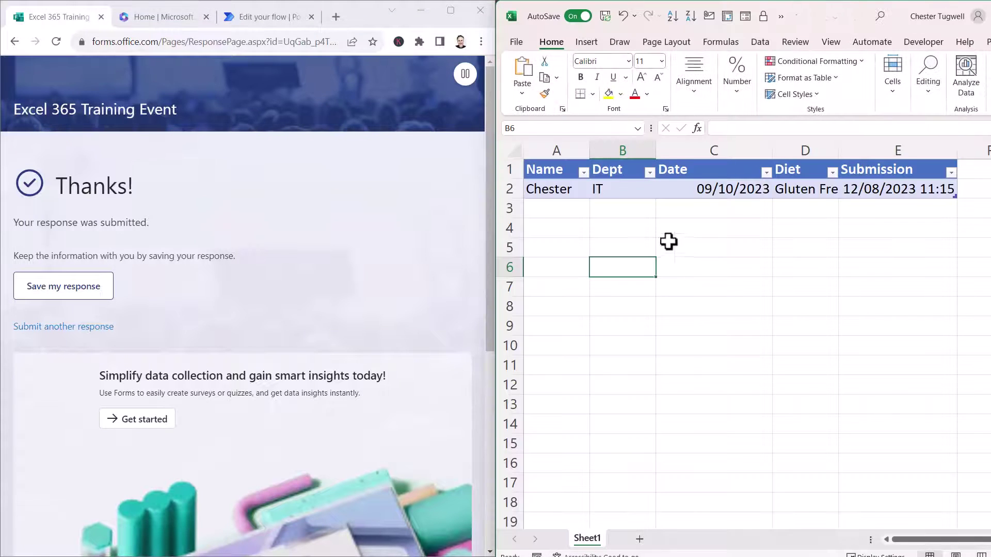
pyautogui.click(598, 207)
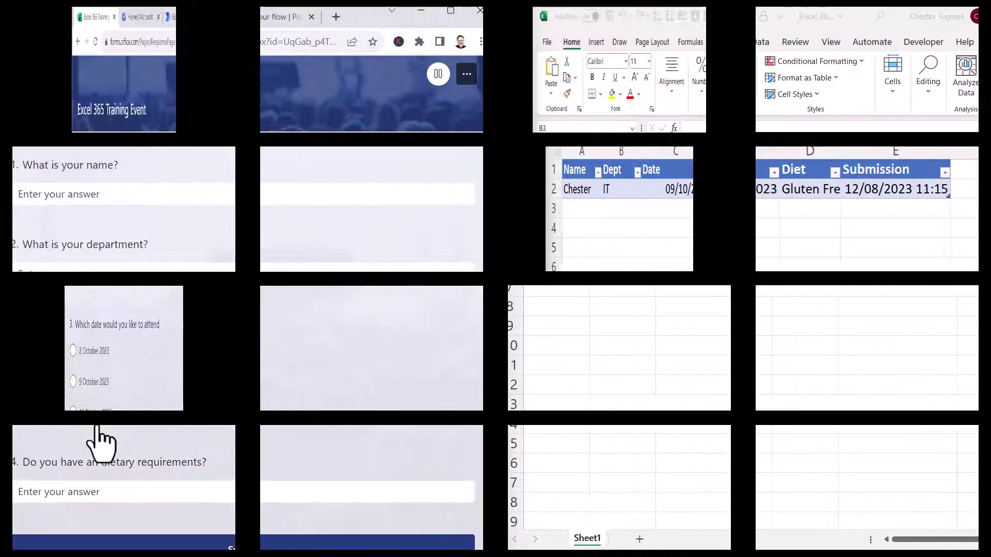
# Submit a registration with the attendee's name, department HR, 16 October 2023 and diet None, then return to Excel
pyautogui.click(79, 195)
pyautogui.write('Bob')
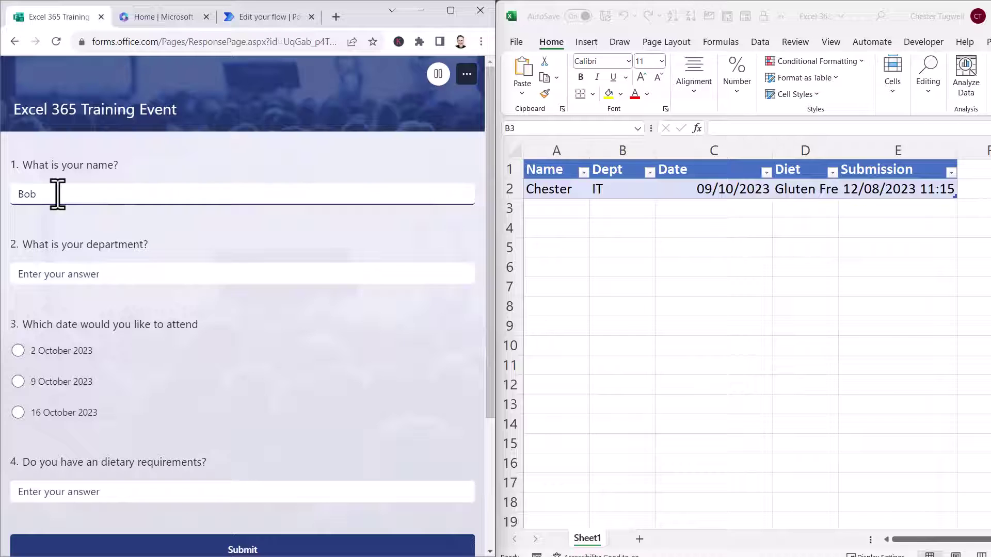
pyautogui.click(88, 269)
pyautogui.write('HR')
pyautogui.click(17, 412)
pyautogui.click(81, 492)
pyautogui.write('None')
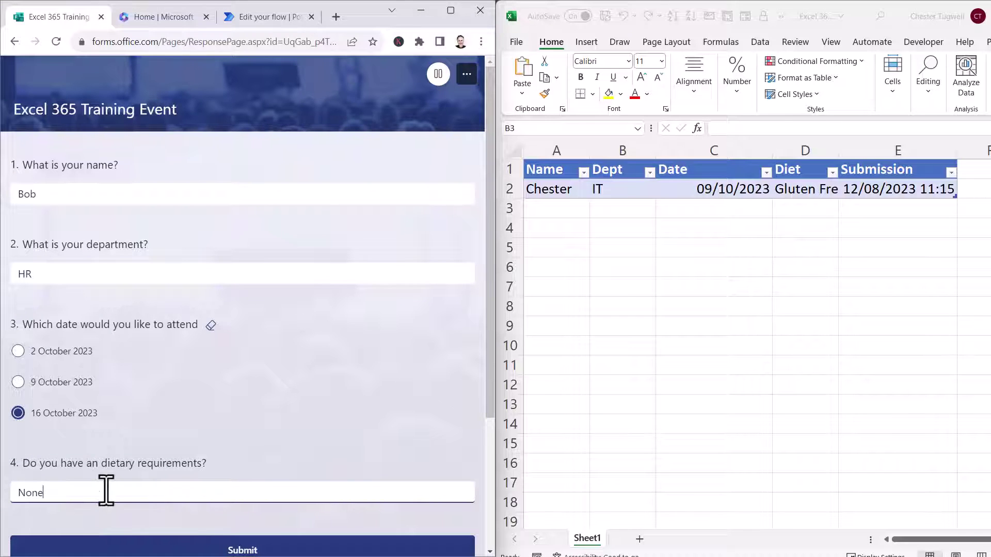
pyautogui.click(242, 548)
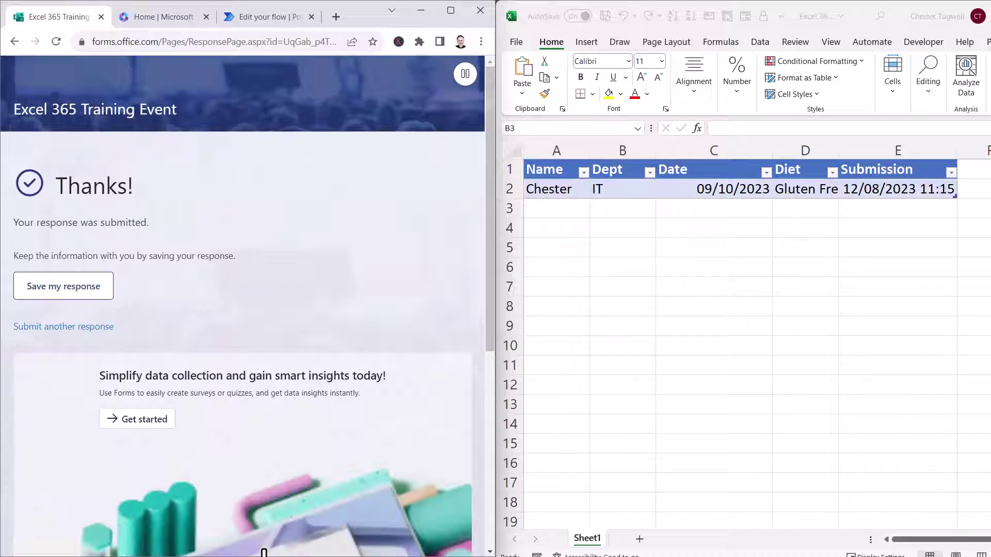
pyautogui.click(691, 279)
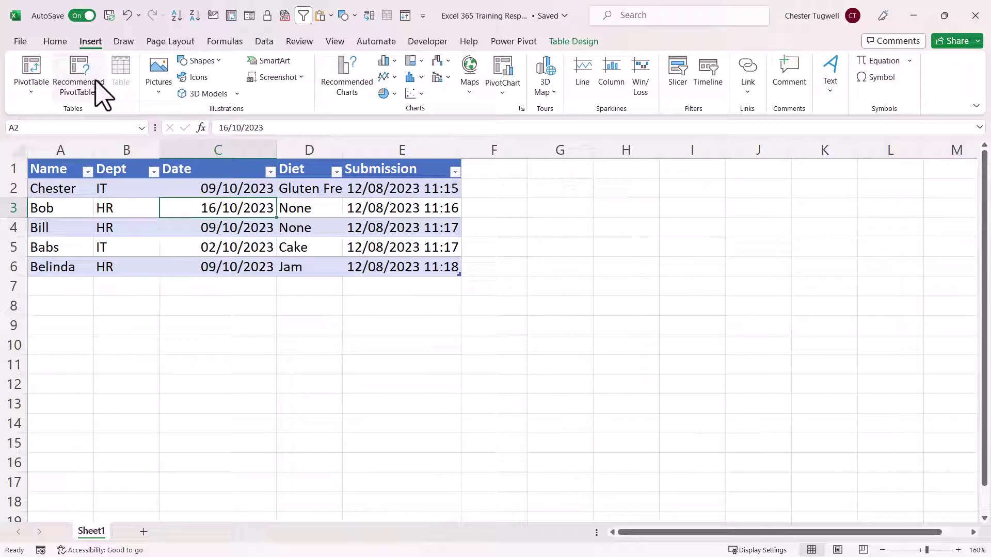
# Insert a PivotTable at H1 on the current sheet with Date in Rows and a count of Date in Values
pyautogui.click(35, 77)
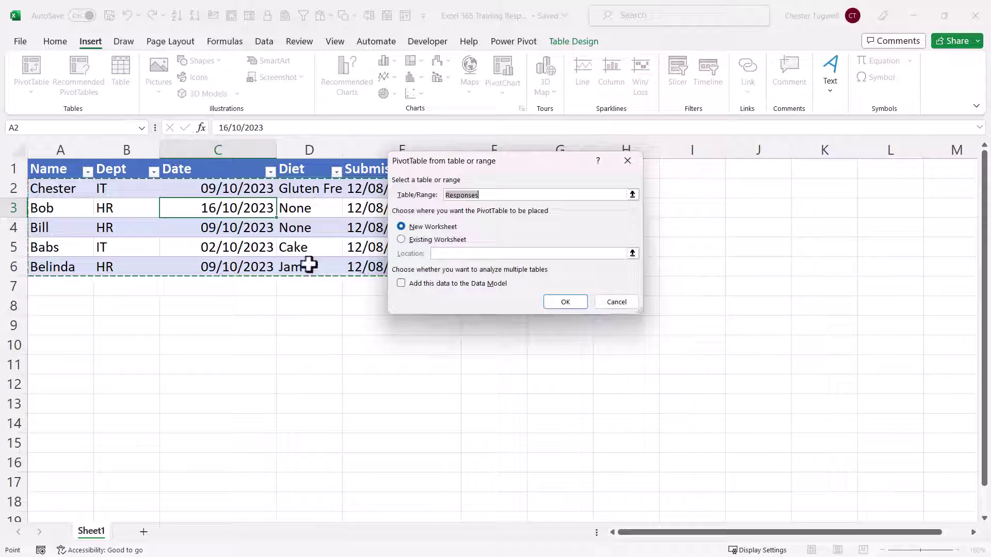
pyautogui.click(407, 240)
pyautogui.click(634, 170)
pyautogui.click(448, 332)
pyautogui.moveTo(800, 255); pyautogui.dragTo(838, 508)
pyautogui.hscroll(1, 725, 534)
pyautogui.moveTo(796, 255); pyautogui.dragTo(912, 471)
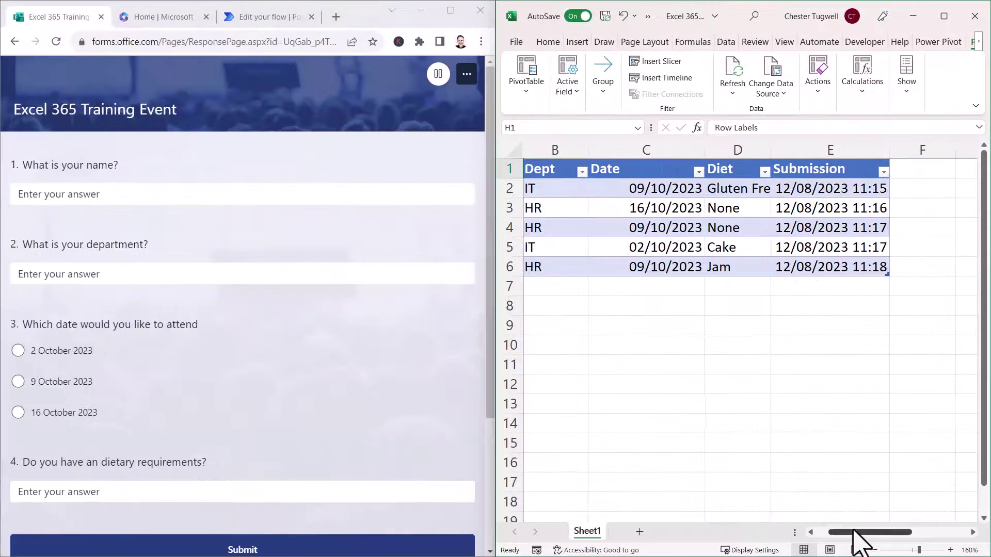
# Submit a registration with department Finance, 16 October 2023 and diet Beans, then return to the workbook
pyautogui.moveTo(841, 532); pyautogui.dragTo(825, 532)
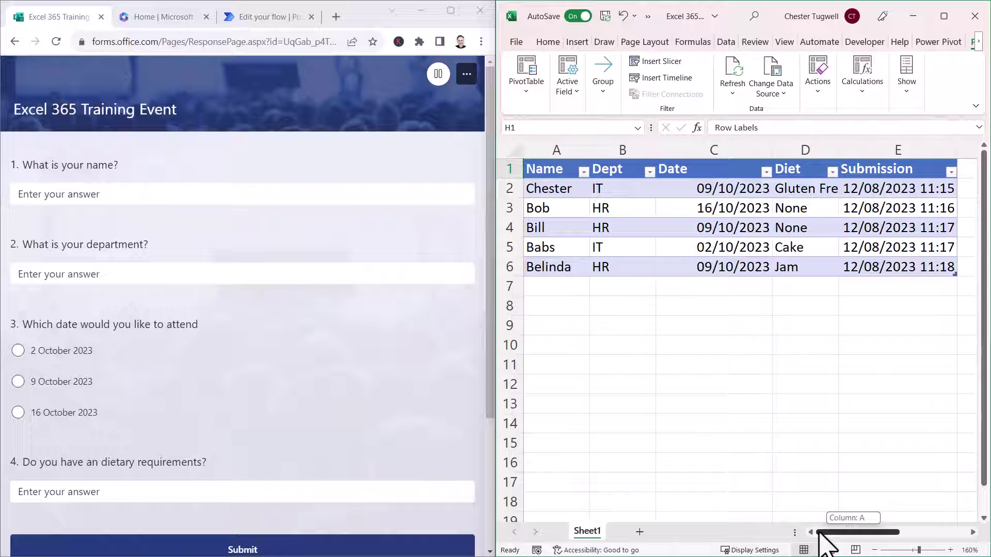
pyautogui.click(48, 194)
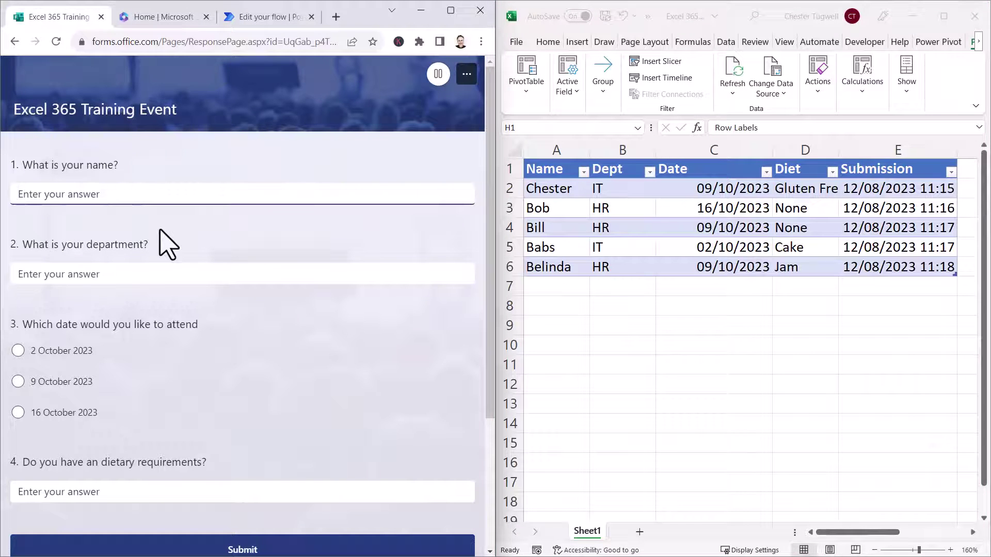
pyautogui.press('Tab')
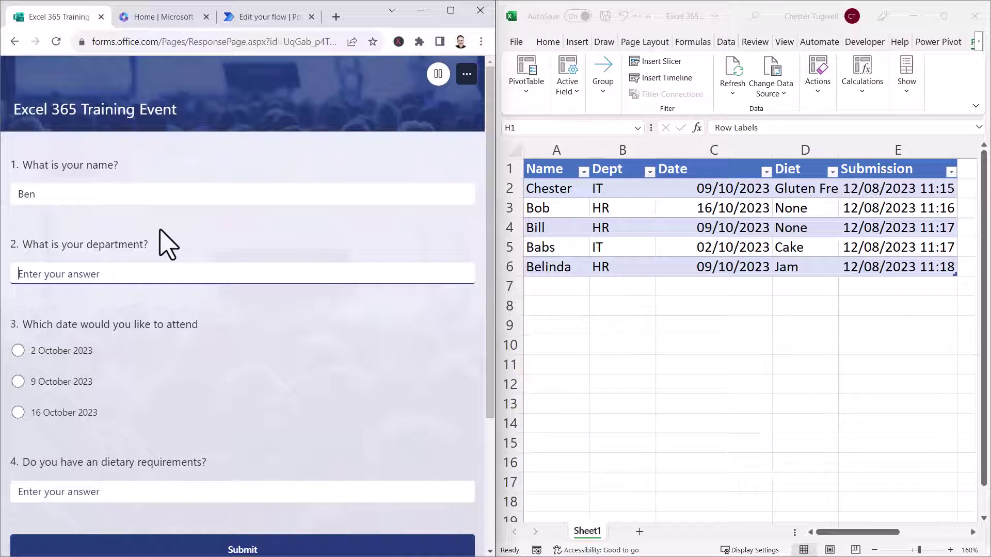
pyautogui.write('Finance')
pyautogui.click(18, 413)
pyautogui.click(40, 492)
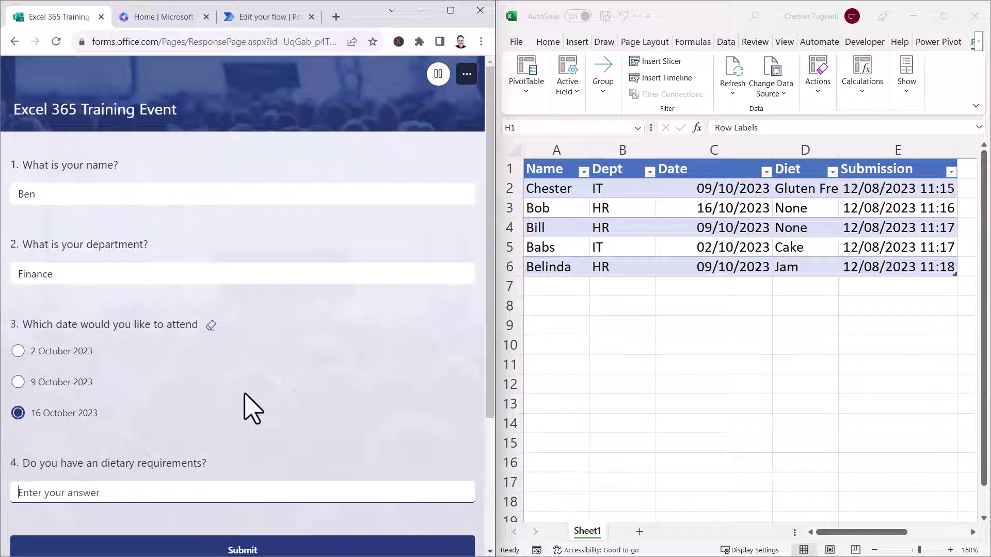
pyautogui.write('Beans')
pyautogui.click(263, 547)
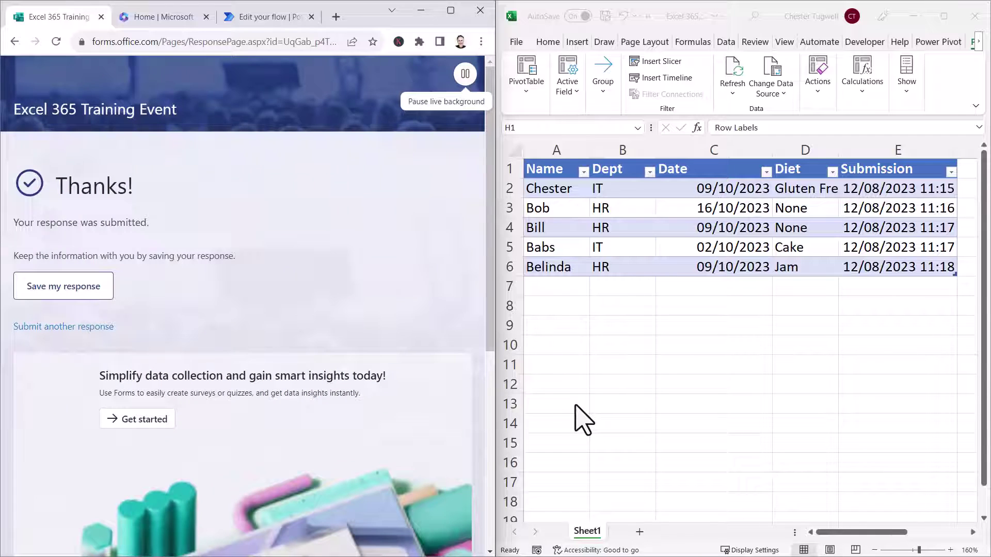
pyautogui.click(758, 248)
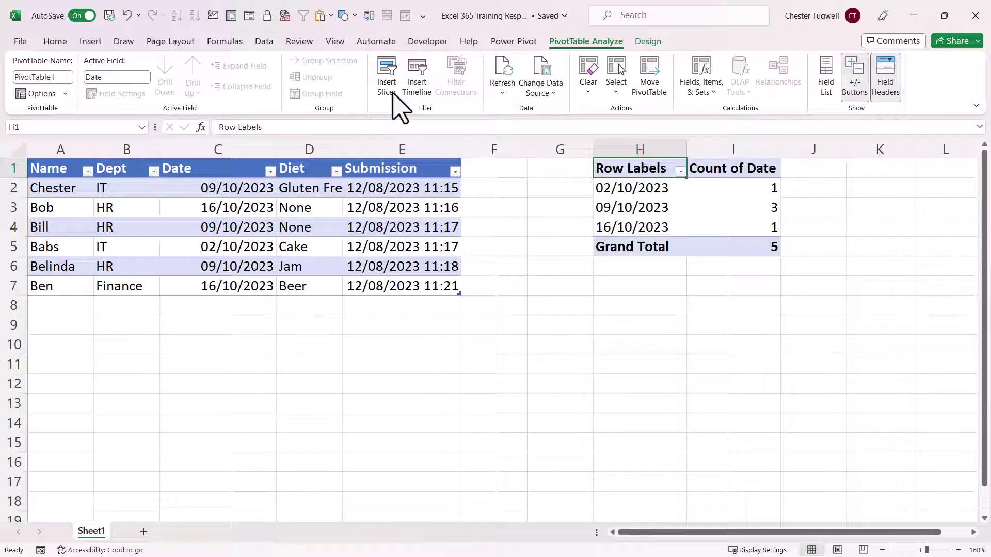
# Start an Excel action recording from Automate > Record Actions, then right-click PivotTable cell H3
pyautogui.click(376, 43)
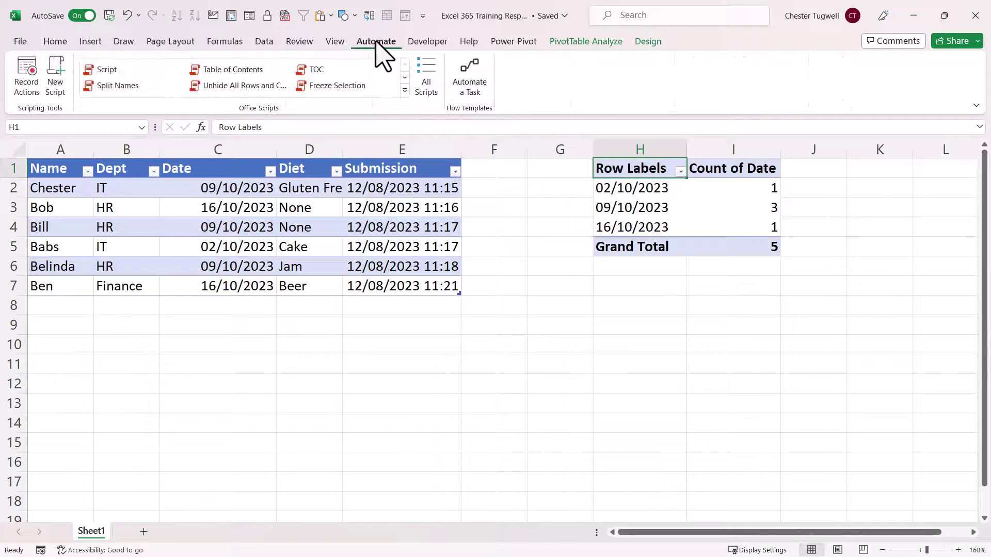
pyautogui.click(29, 91)
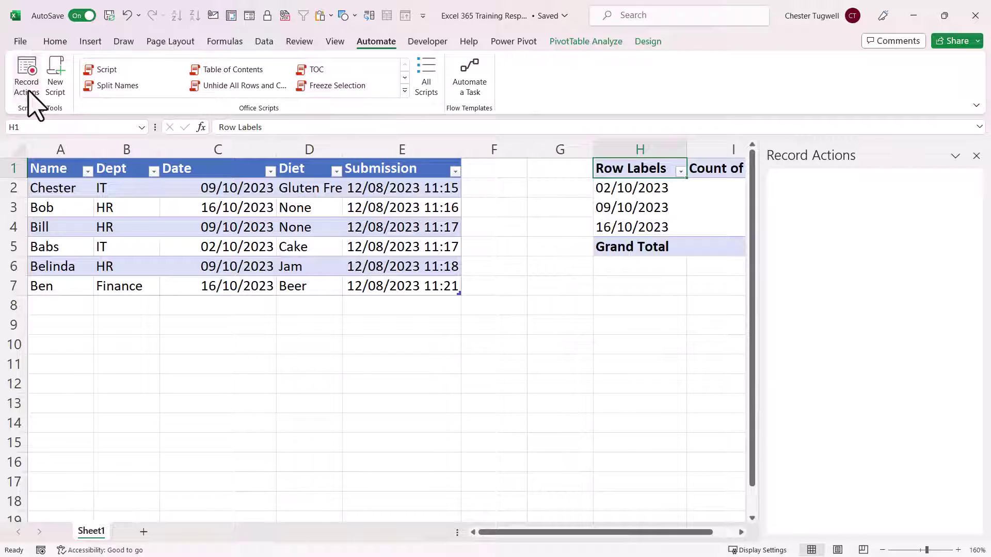
pyautogui.click(647, 209)
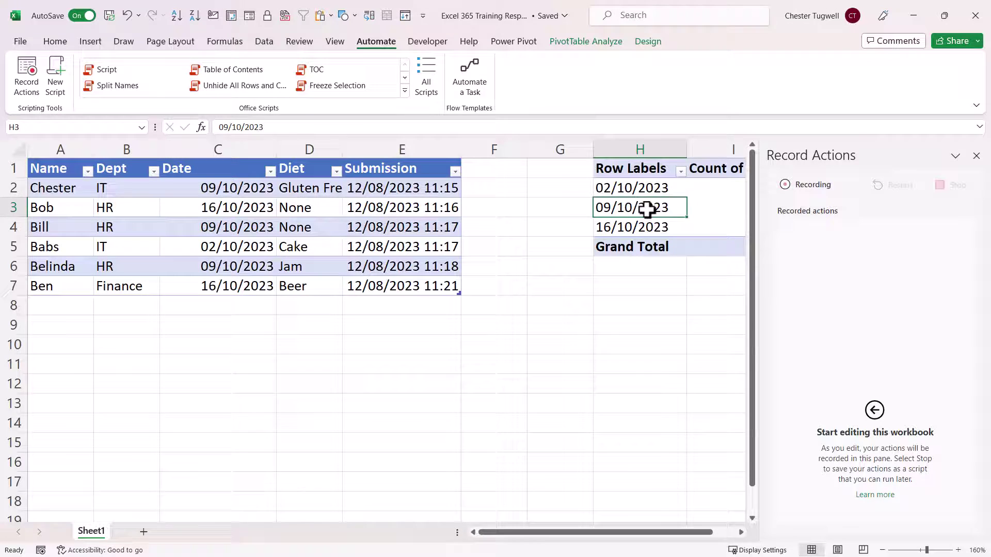
pyautogui.rightClick(647, 208)
# Refresh the PivotTable, stop recording, and rename Script 1 to 'Refresh PivotTable'
pyautogui.click(683, 279)
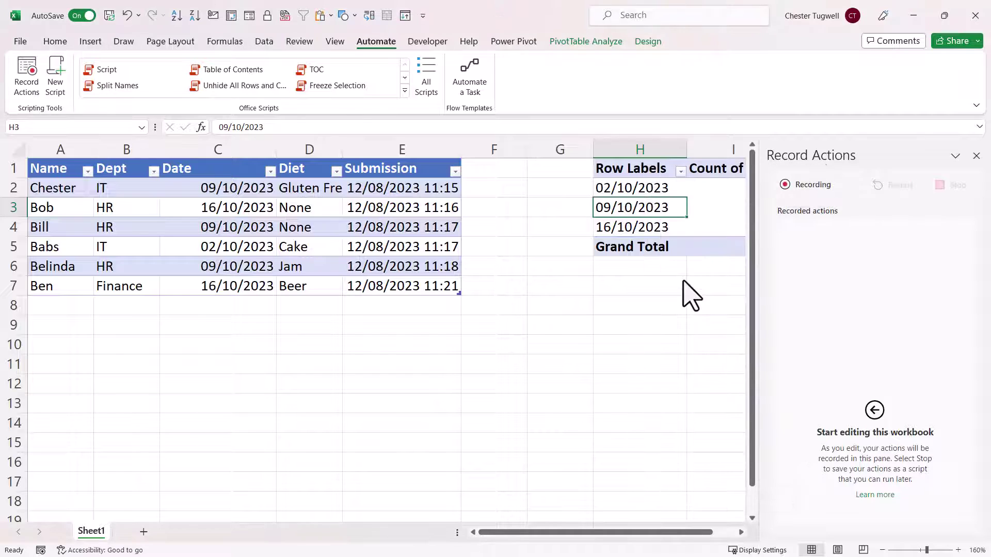
pyautogui.click(955, 187)
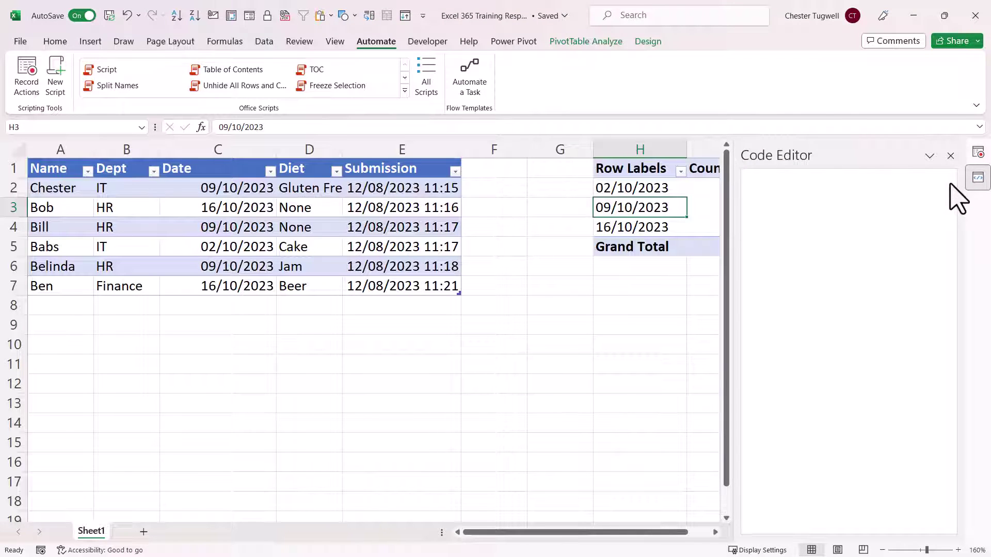
pyautogui.click(791, 222)
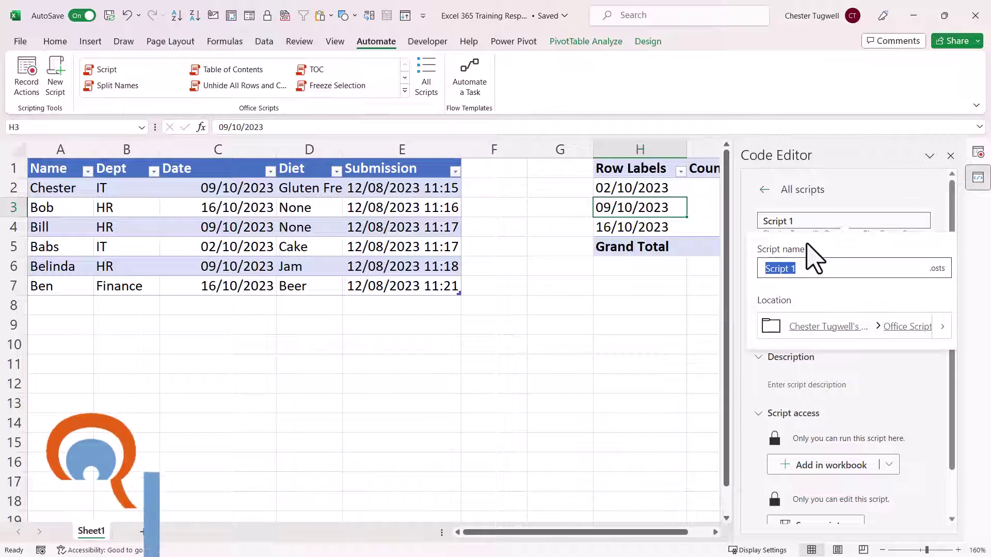
pyautogui.write('Refresh')
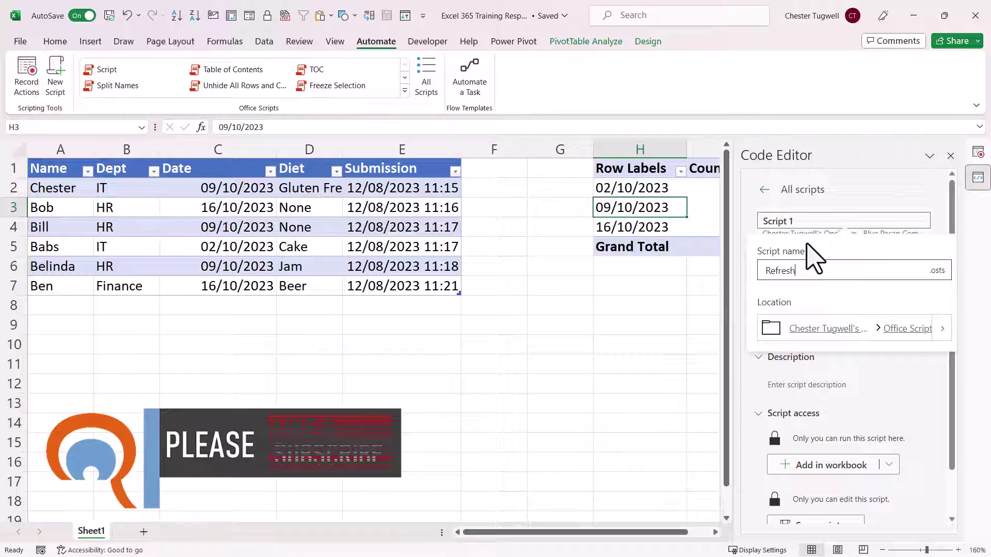
pyautogui.write(' Pivot')
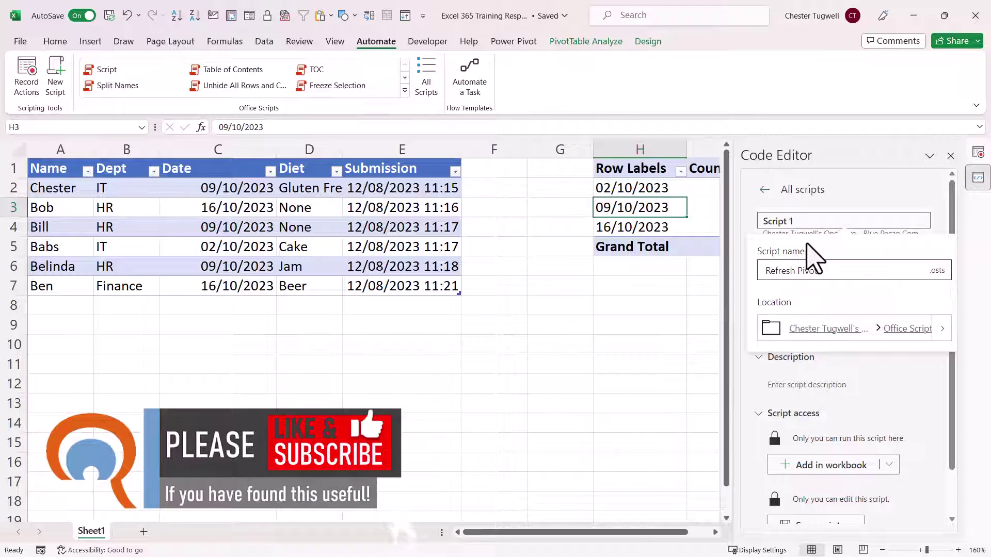
pyautogui.write('Table')
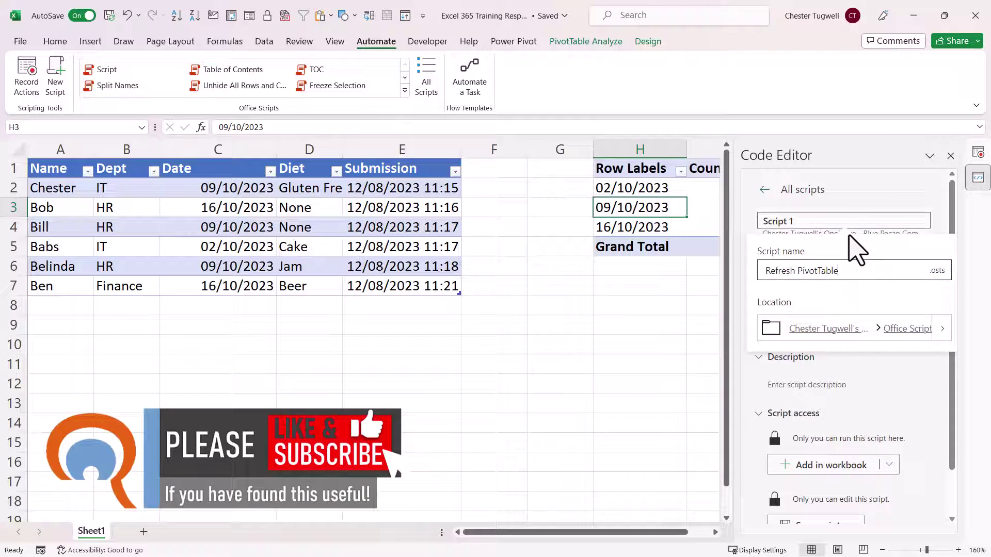
pyautogui.press('Return')
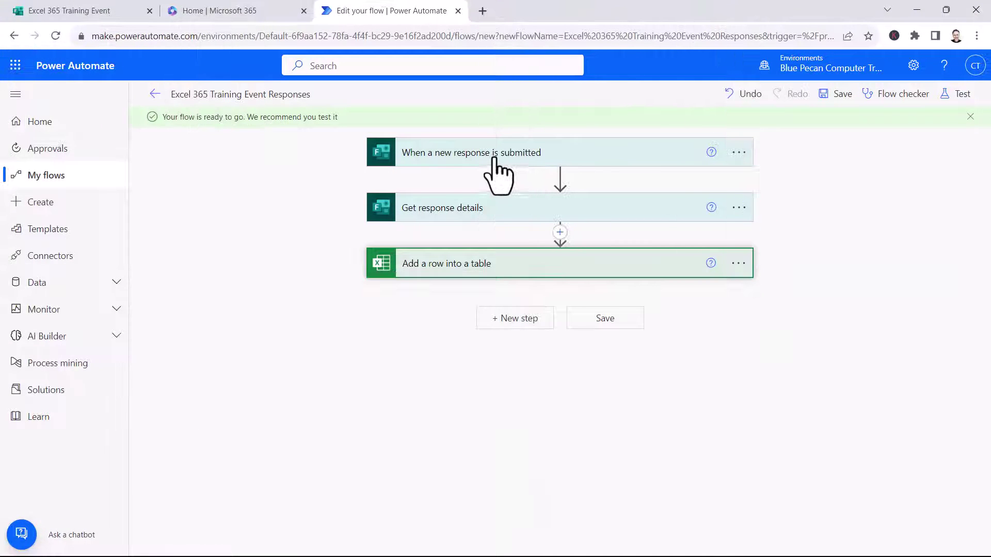
# Add a new step after Add a row into a table and search 'script' for Excel Online's Run script
pyautogui.click(511, 319)
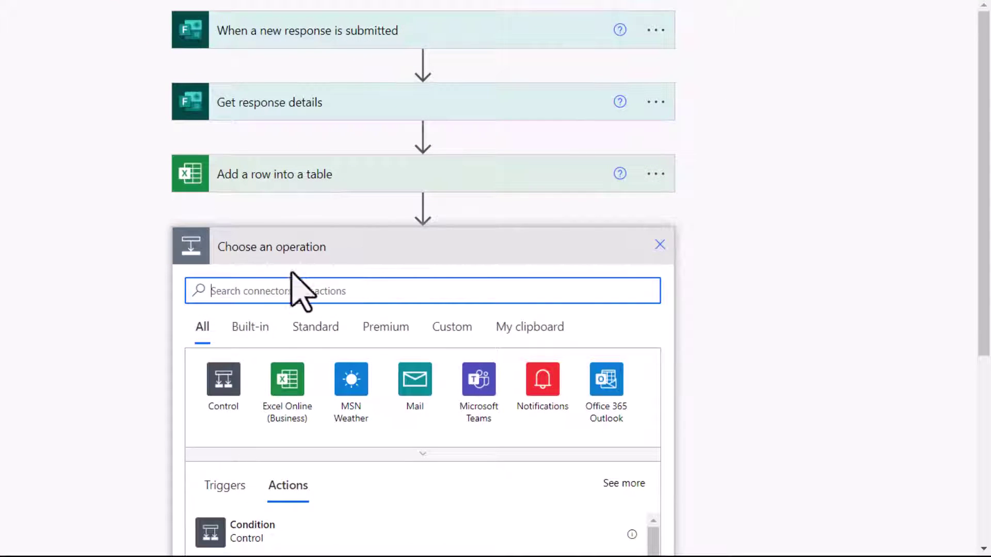
pyautogui.write('scr')
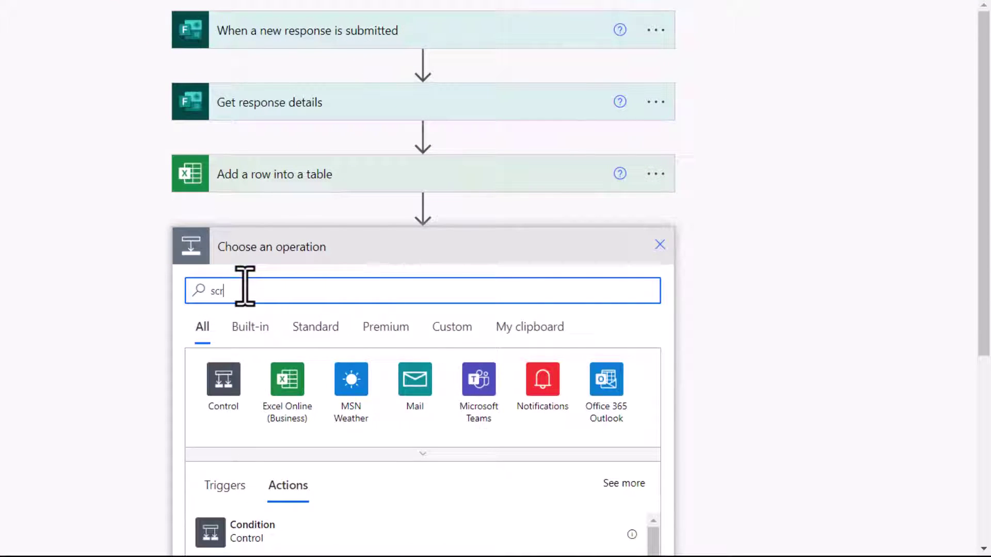
pyautogui.write('ipt')
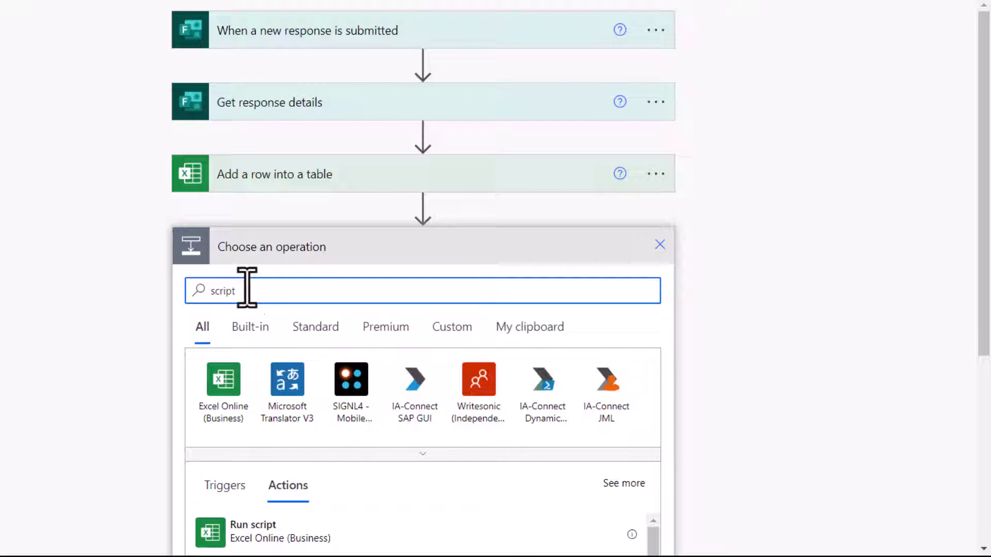
pyautogui.scroll(-3, 334, 449)
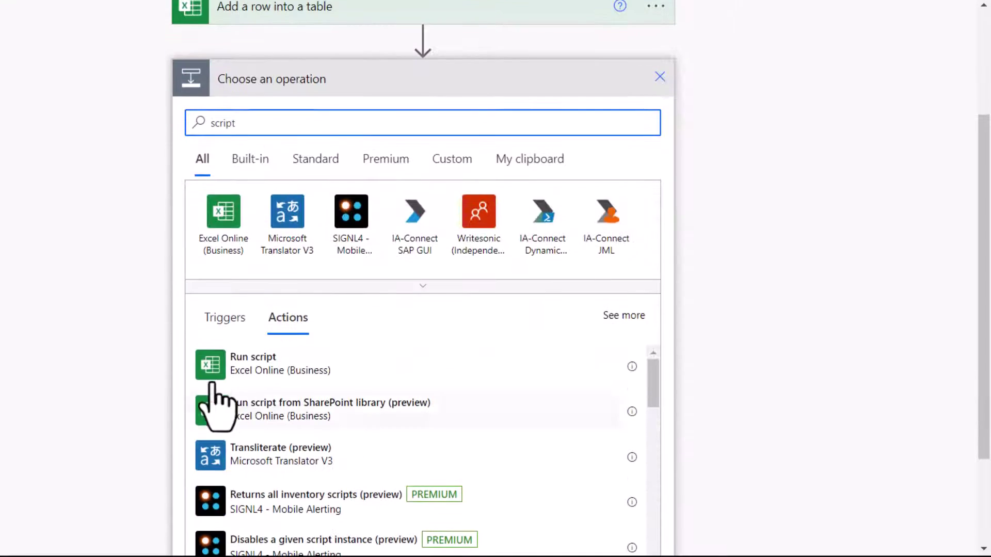
# Add the Run script action with location OneDrive for Business and library OneDrive
pyautogui.click(252, 370)
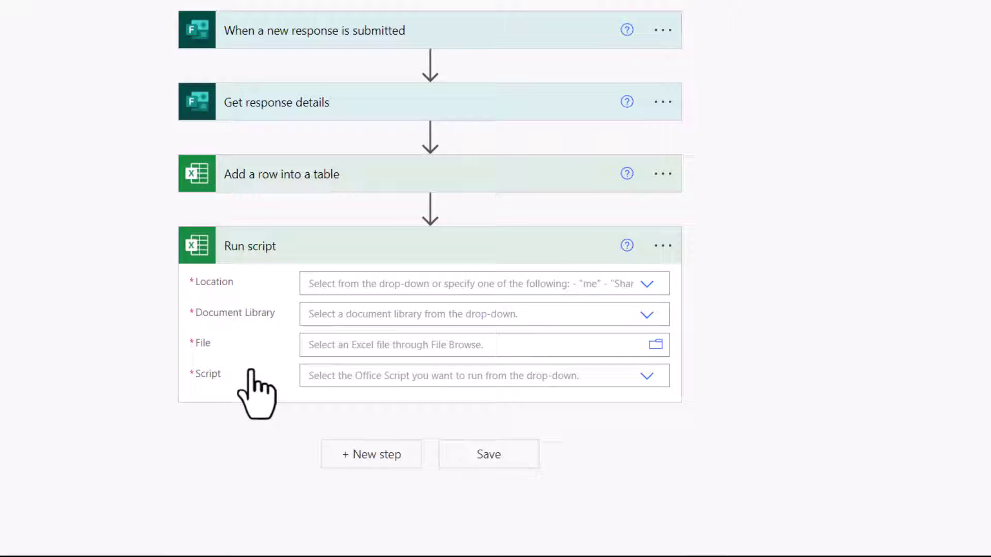
pyautogui.click(327, 285)
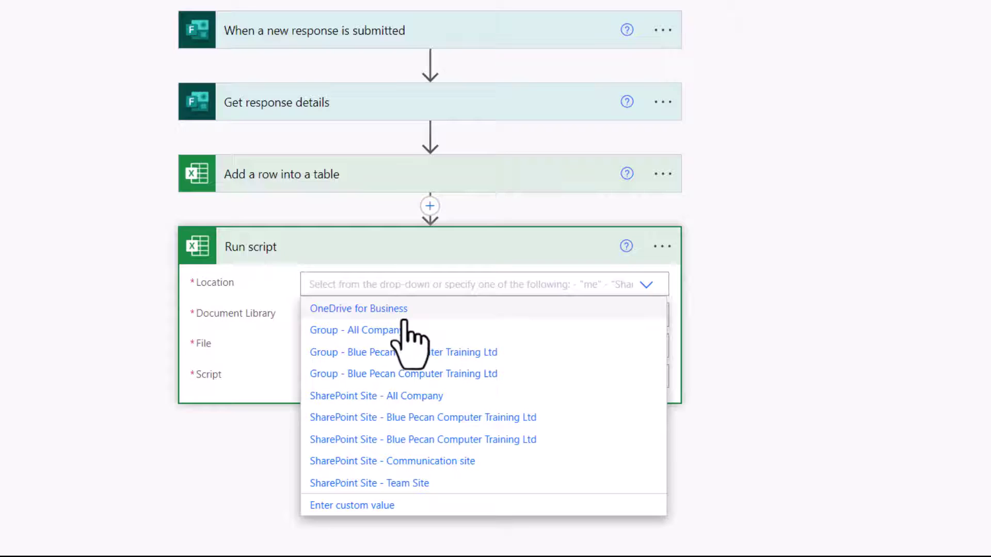
pyautogui.click(380, 310)
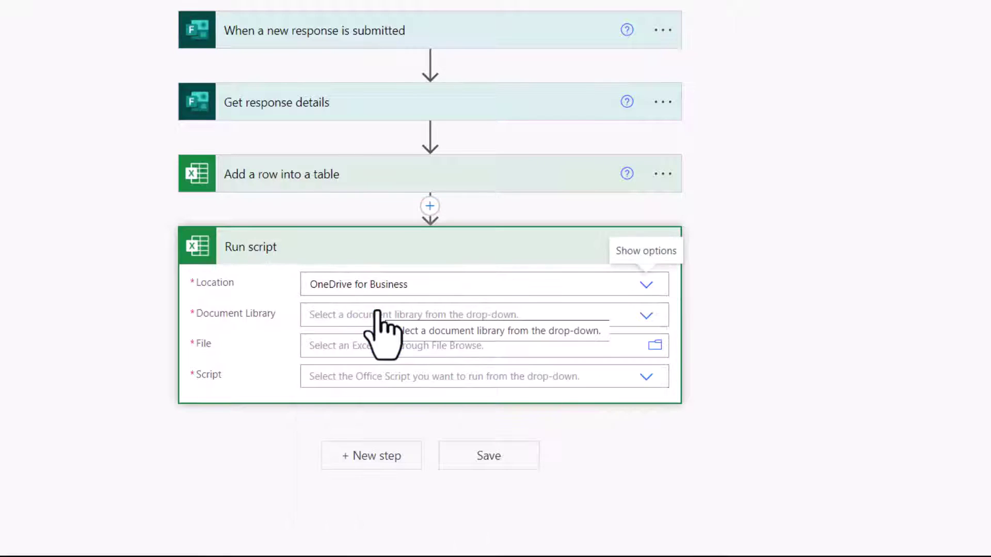
pyautogui.click(377, 315)
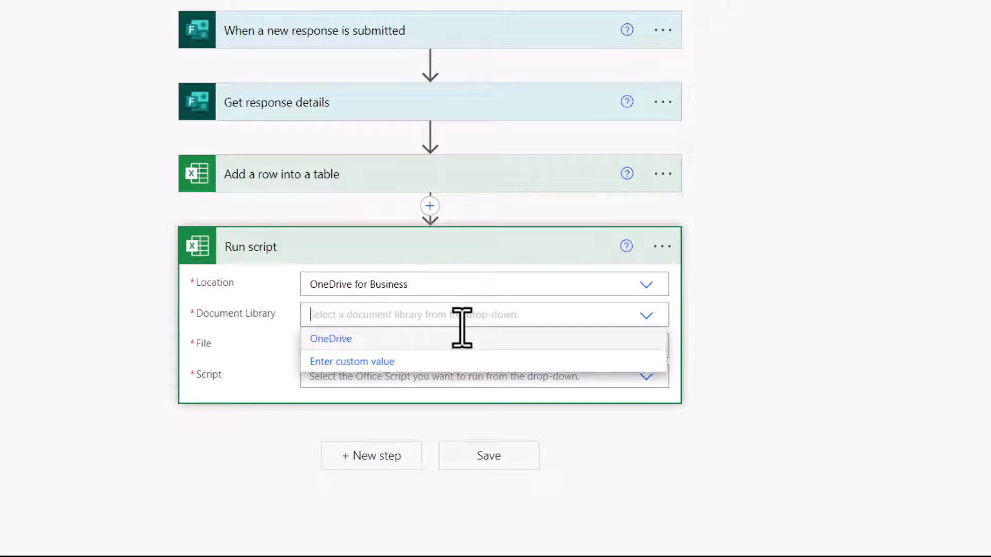
pyautogui.click(348, 341)
# Pick Excel 365 Training Responses.xlsx from Blue Pecan > Tutorials > Form Sync Excel
pyautogui.click(350, 346)
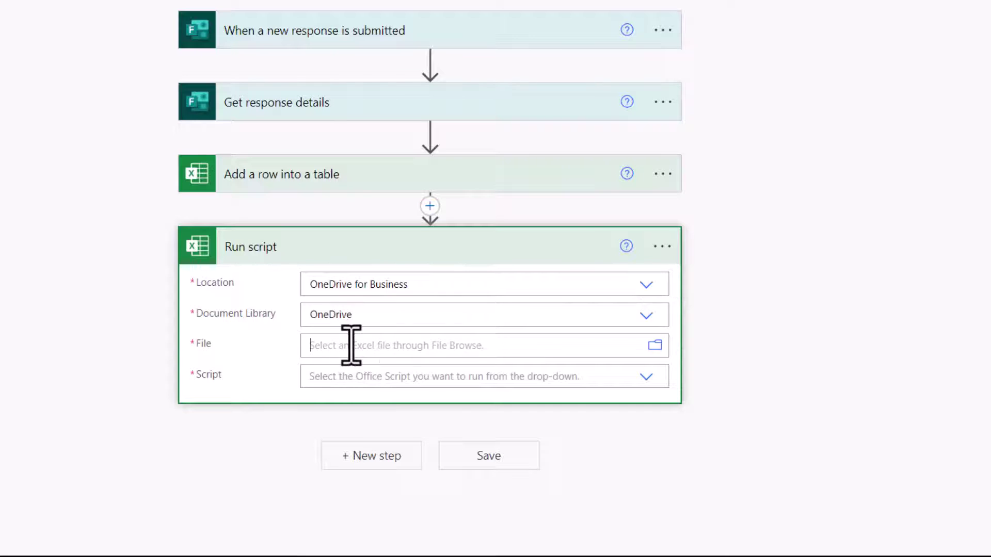
pyautogui.click(648, 346)
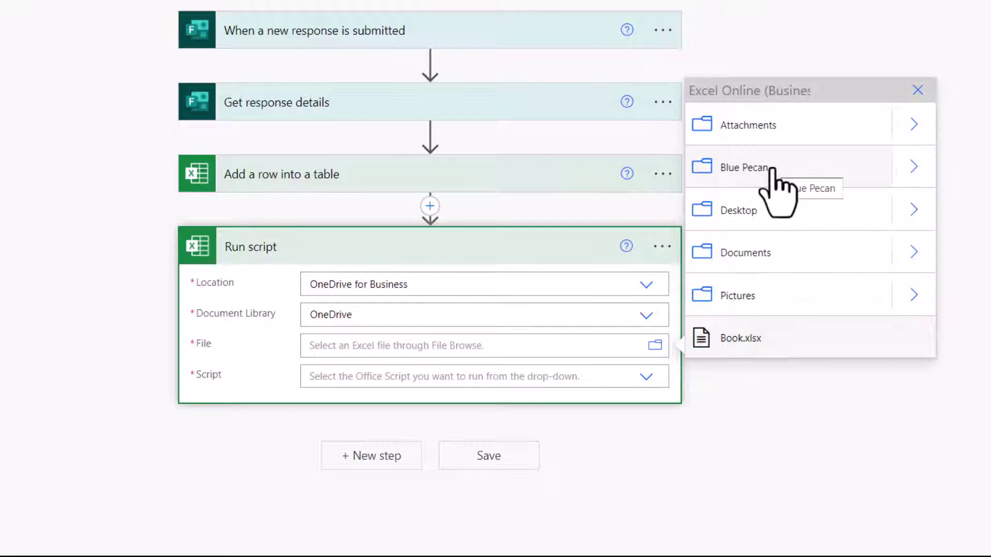
pyautogui.click(909, 169)
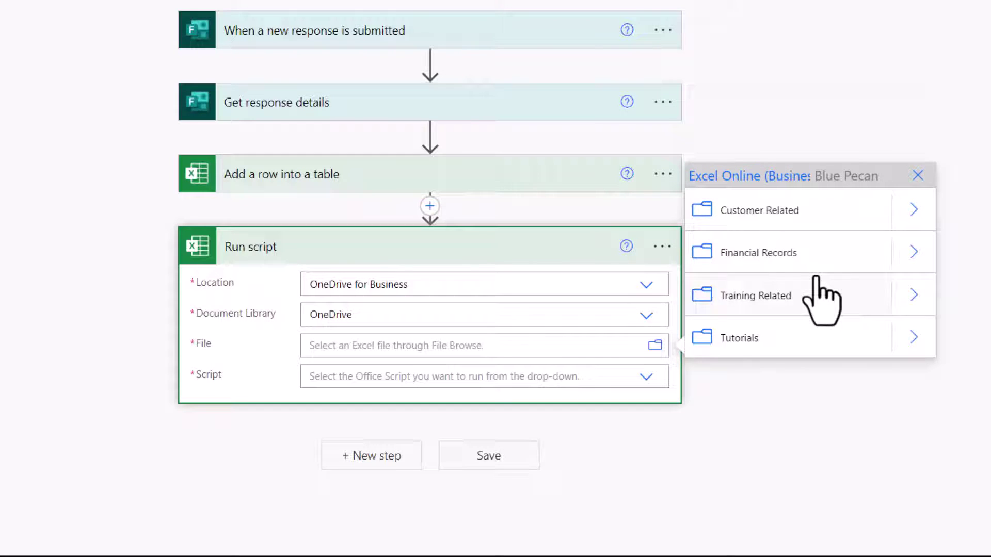
pyautogui.click(915, 335)
pyautogui.scroll(-10, 852, 272)
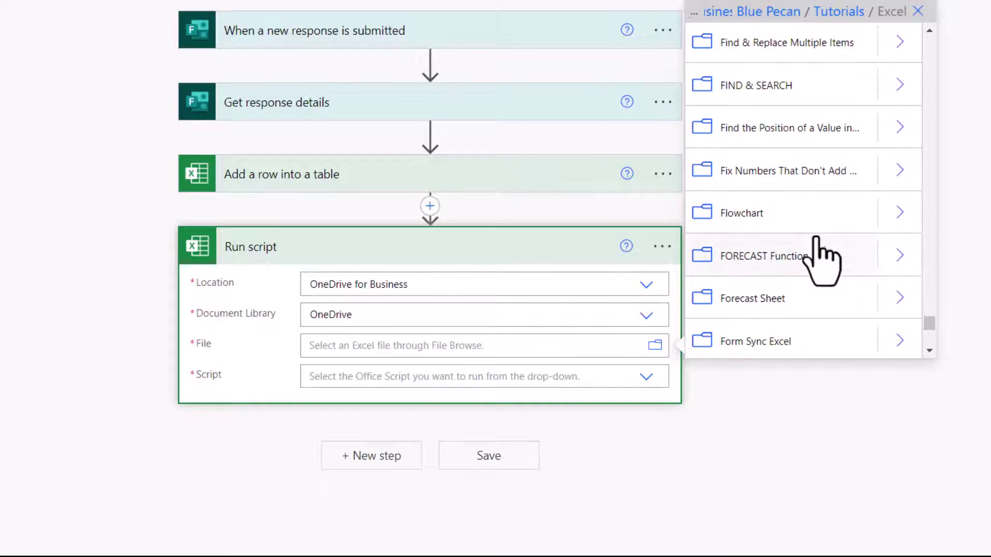
pyautogui.scroll(-2, 815, 237)
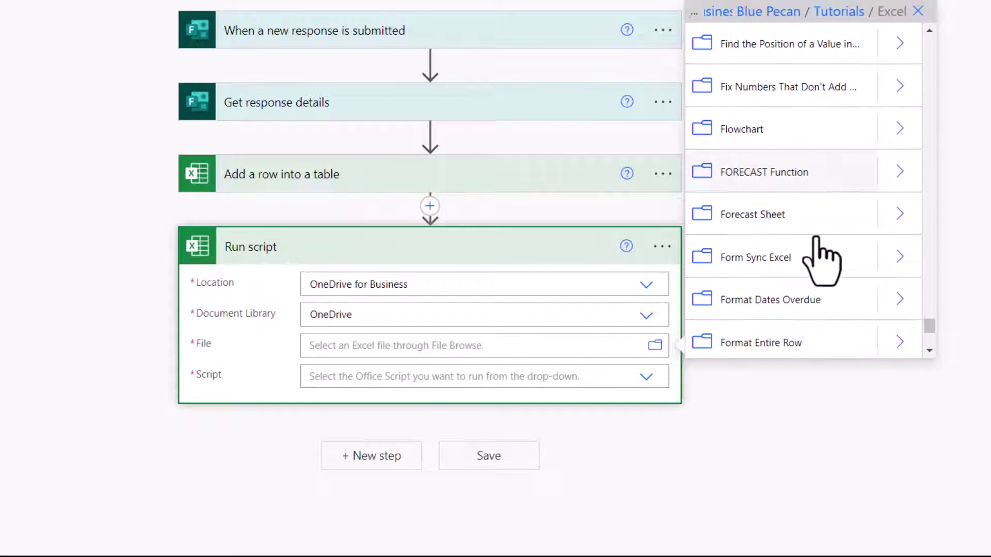
pyautogui.click(896, 255)
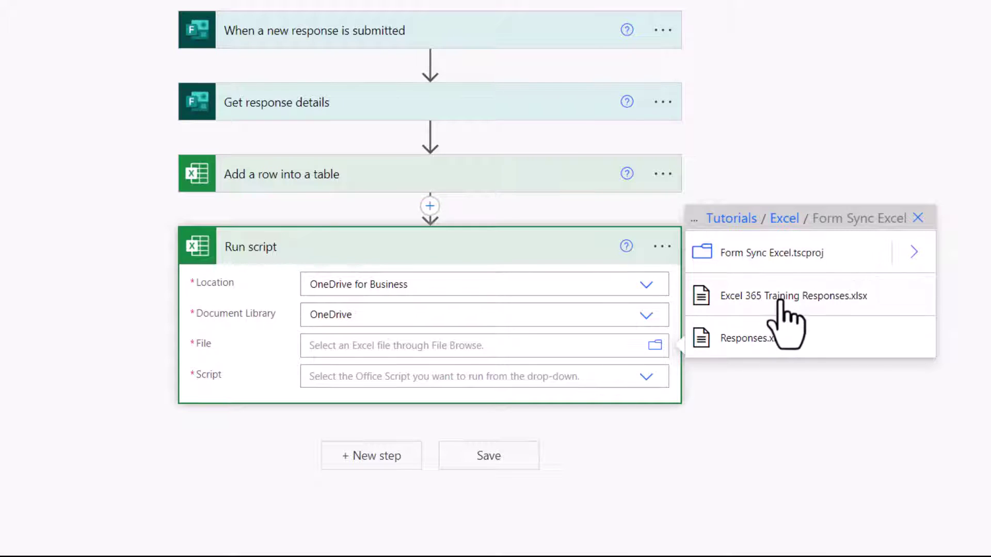
pyautogui.click(780, 300)
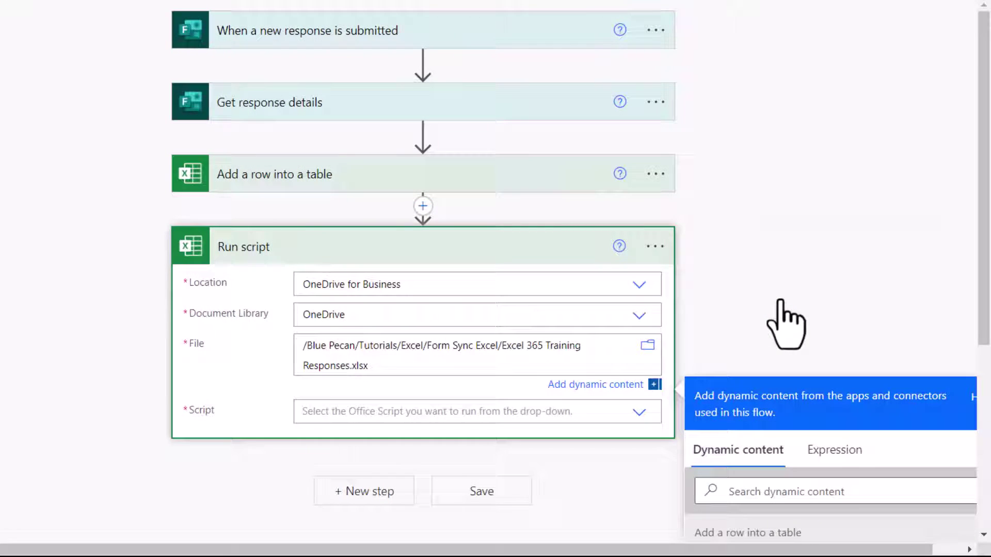
# Choose the Refresh PivotTable script and save the flow
pyautogui.click(644, 412)
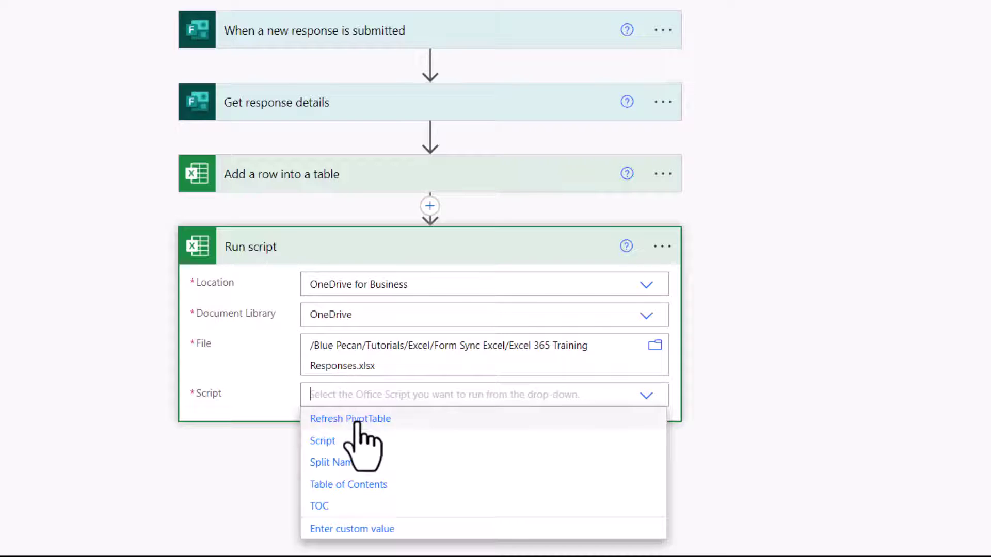
pyautogui.click(360, 426)
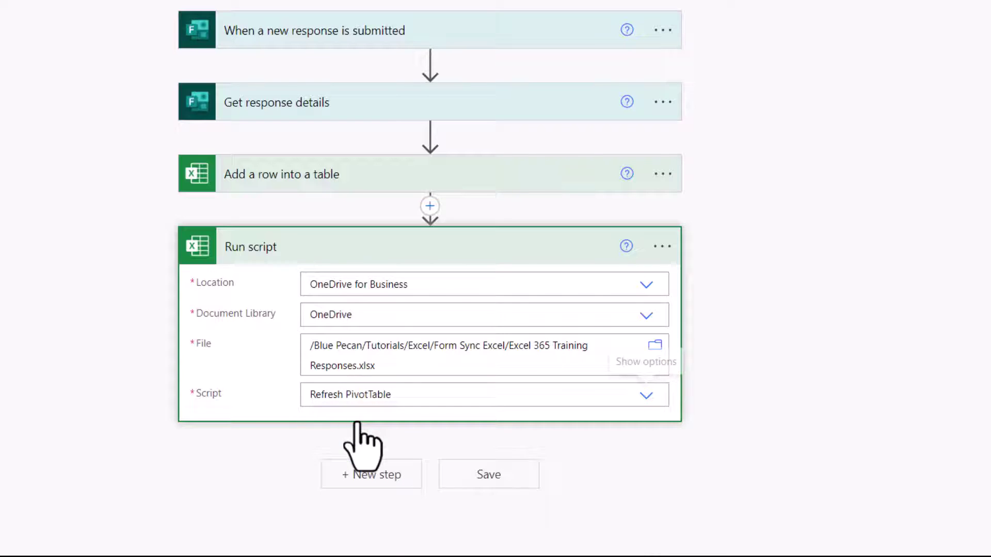
pyautogui.click(482, 472)
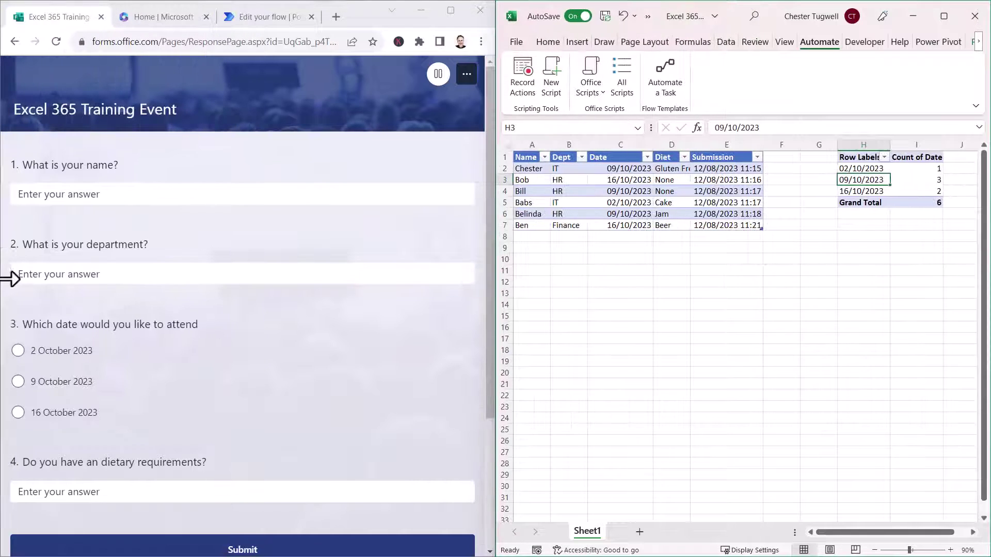
# Submit a form response with the attendee's name, Finance, 16 October 2023 and Chips, then check the workbook
pyautogui.click(27, 194)
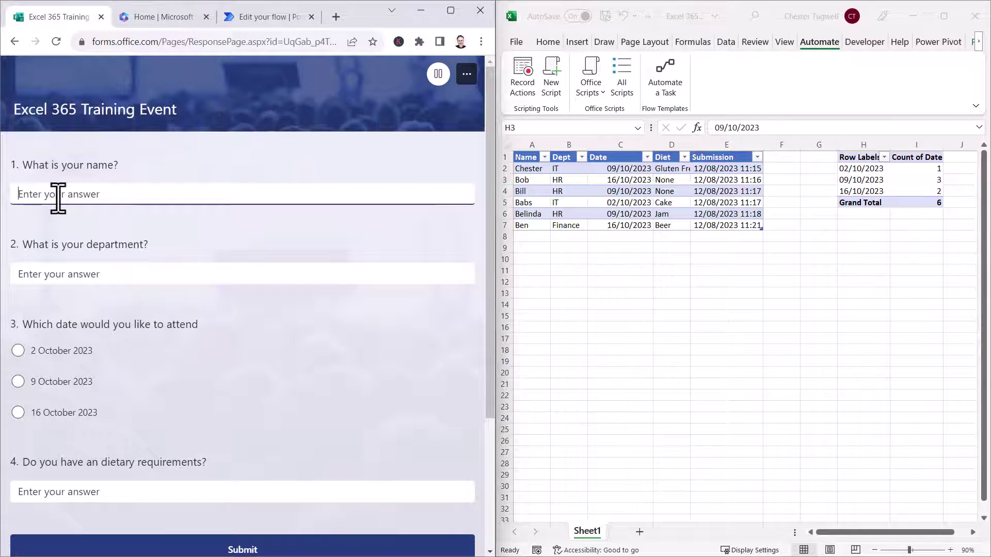
pyautogui.click(62, 273)
pyautogui.write('Finance')
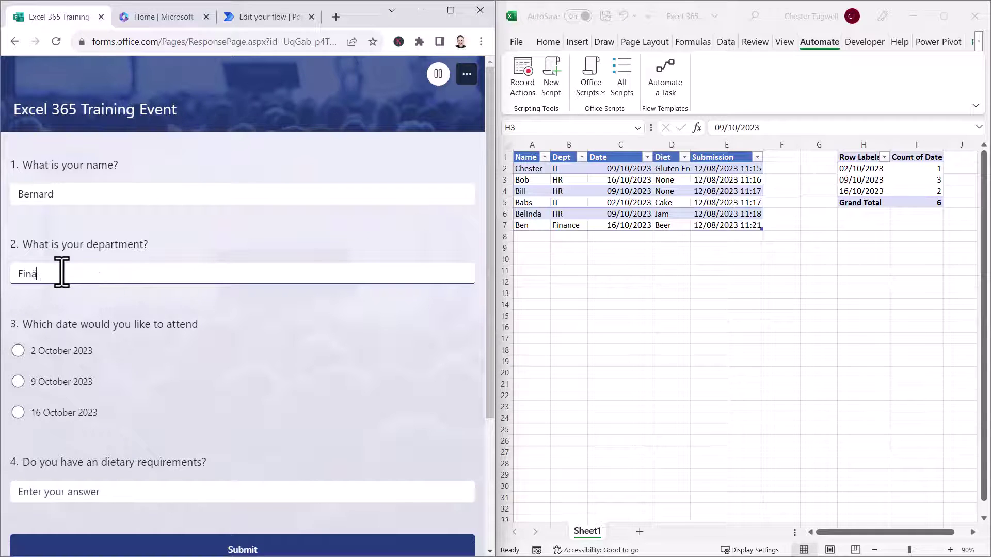
pyautogui.click(20, 413)
pyautogui.click(66, 493)
pyautogui.write('Chips')
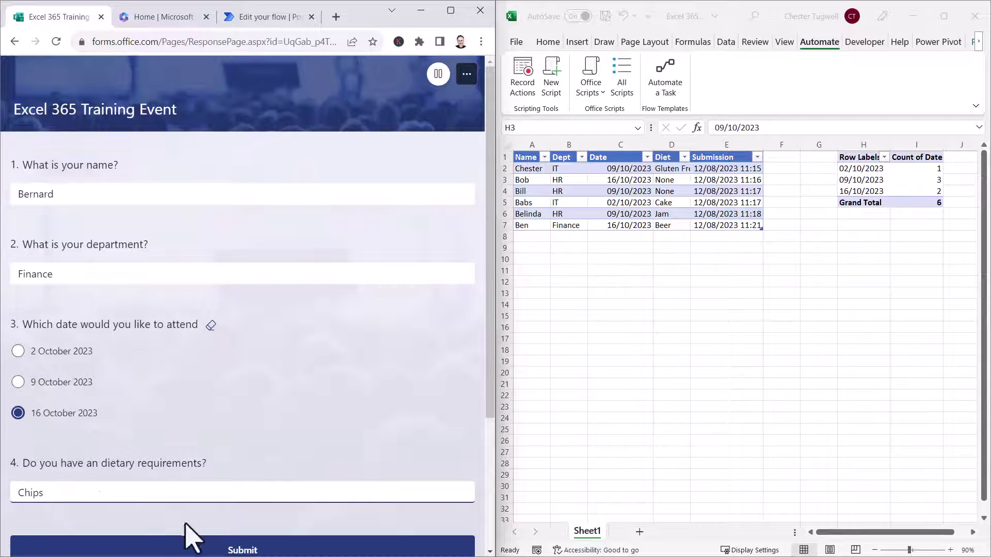
pyautogui.click(250, 547)
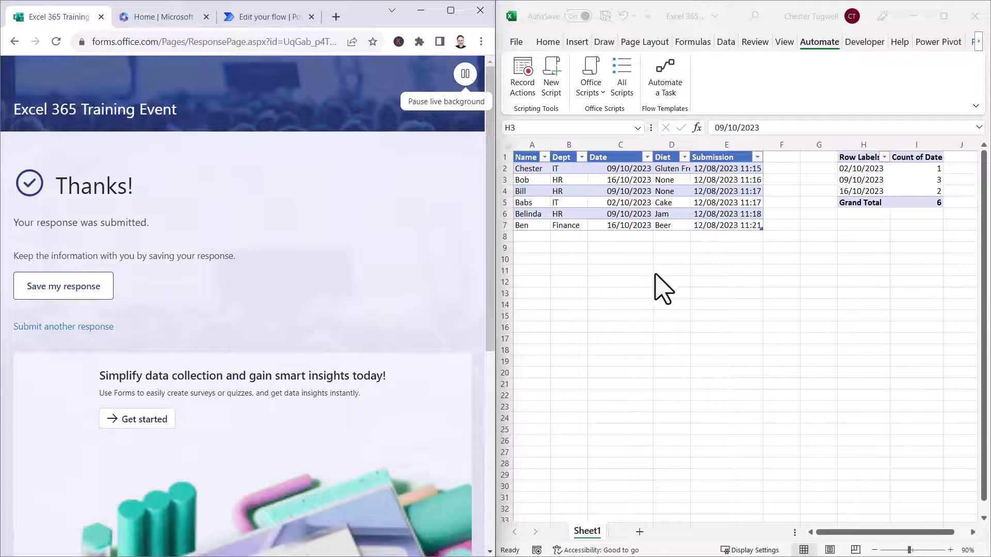
pyautogui.click(656, 273)
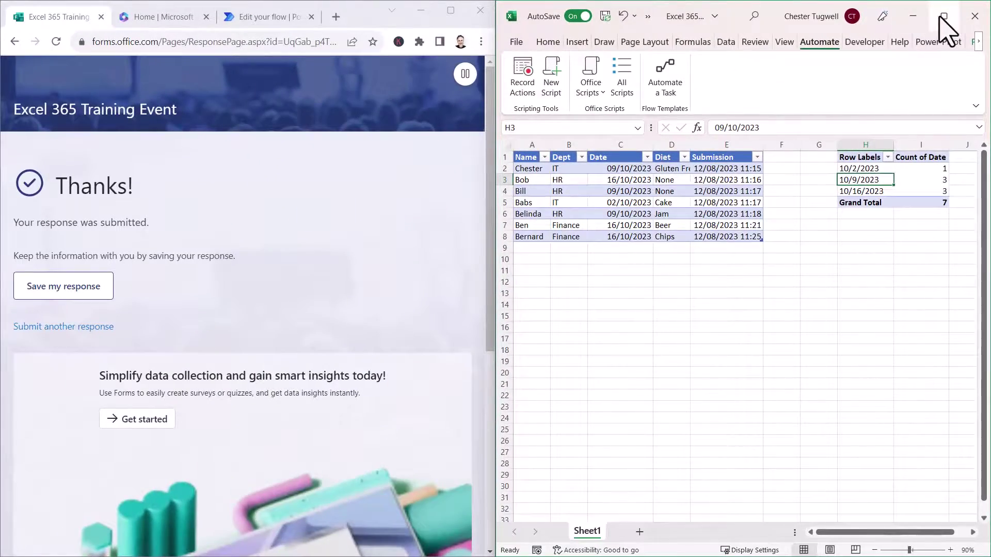
# Apply the custom dd/mm/yyyy number format to PivotTable date labels H2:H4
pyautogui.click(944, 16)
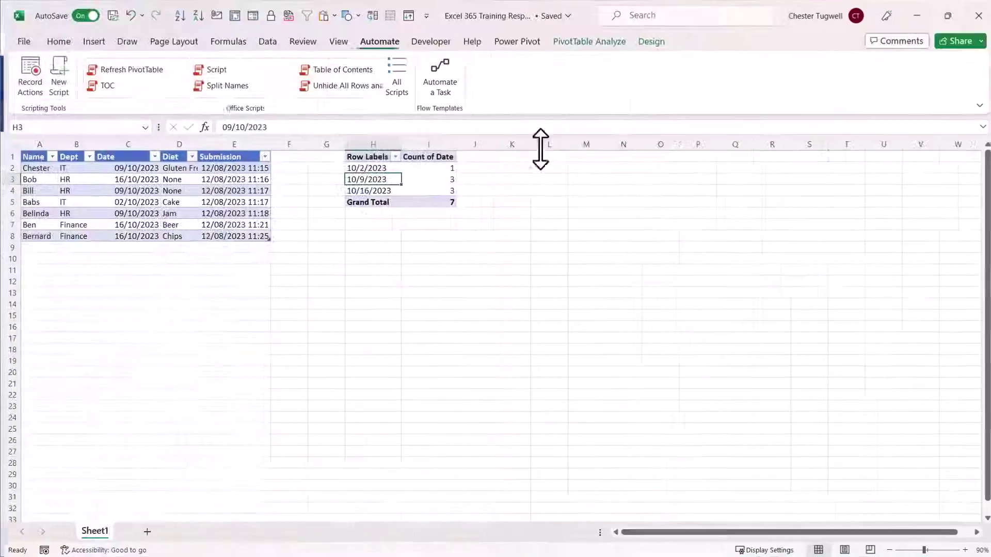
pyautogui.moveTo(379, 166); pyautogui.dragTo(370, 185)
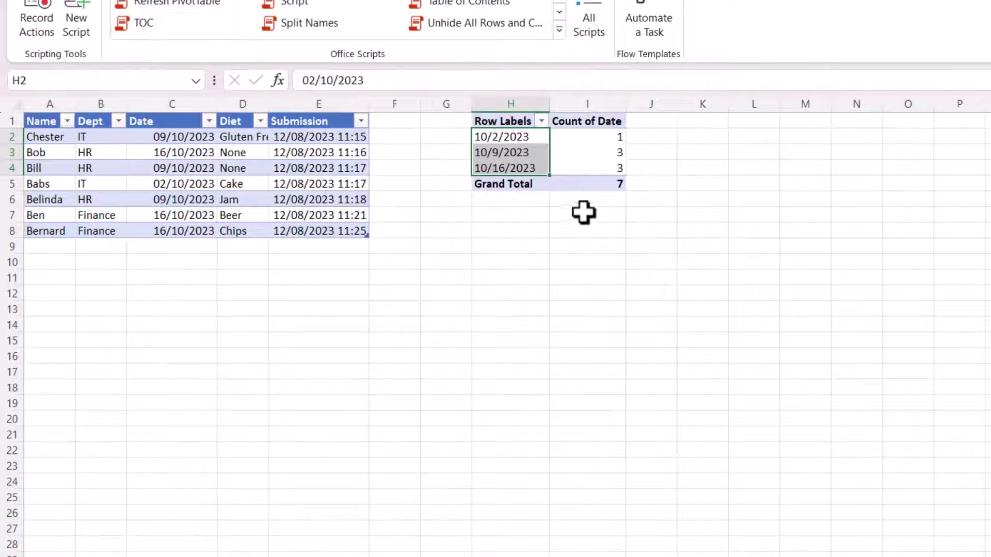
pyautogui.hotkey('ctrl', '1')
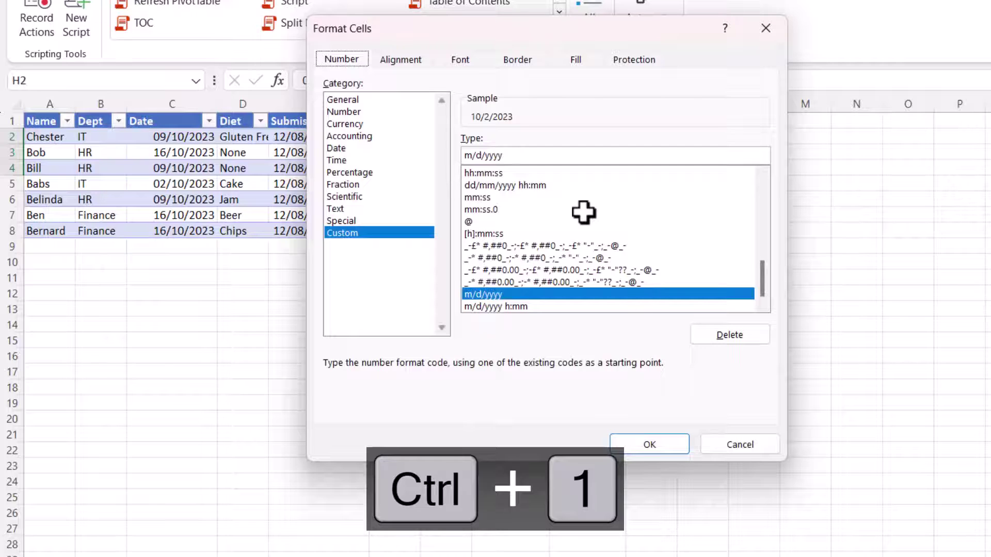
pyautogui.moveTo(503, 155); pyautogui.dragTo(404, 150)
pyautogui.write('dd/mm/')
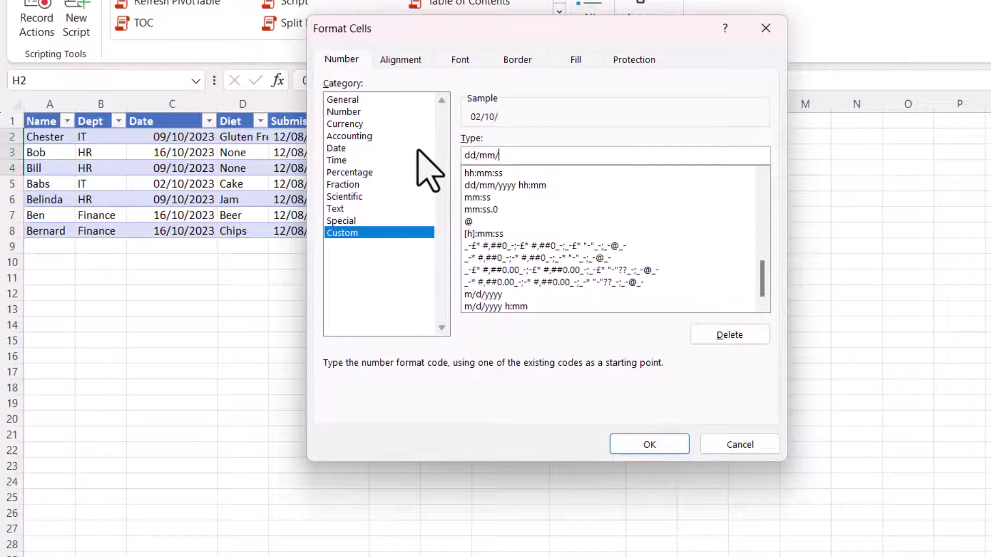
pyautogui.write('yyyy')
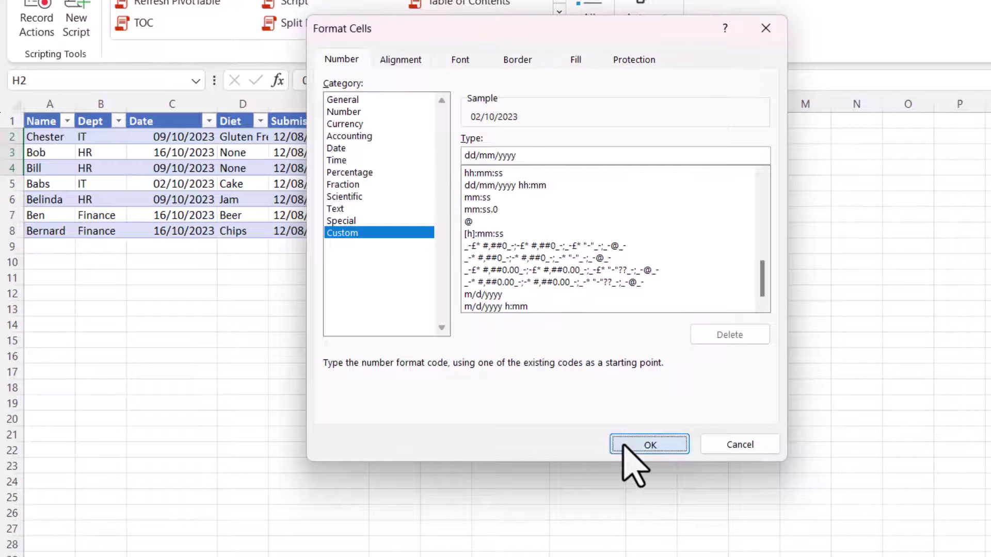
pyautogui.click(624, 444)
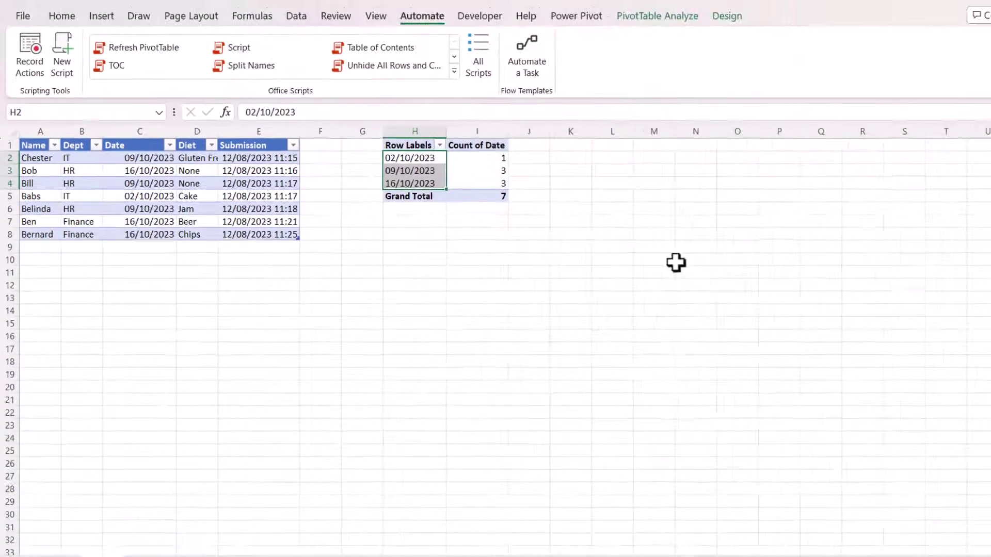